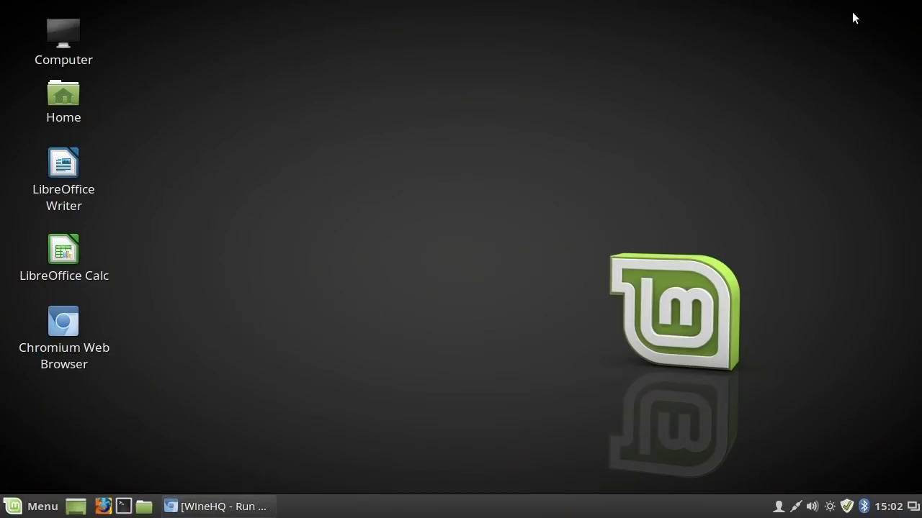
Launch the Software Manager and authorise it with the administrator password
{"action": "left_click", "coordinate": [28, 506]}
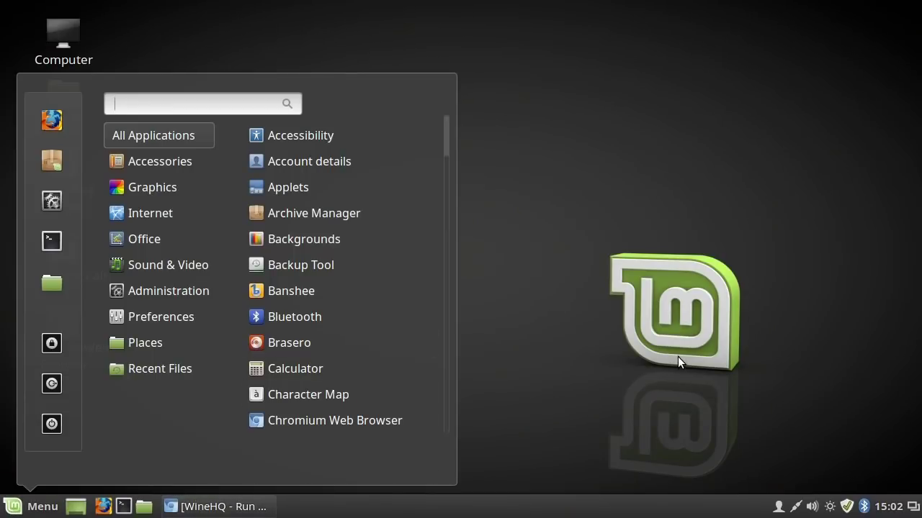
{"action": "left_click", "coordinate": [50, 162]}
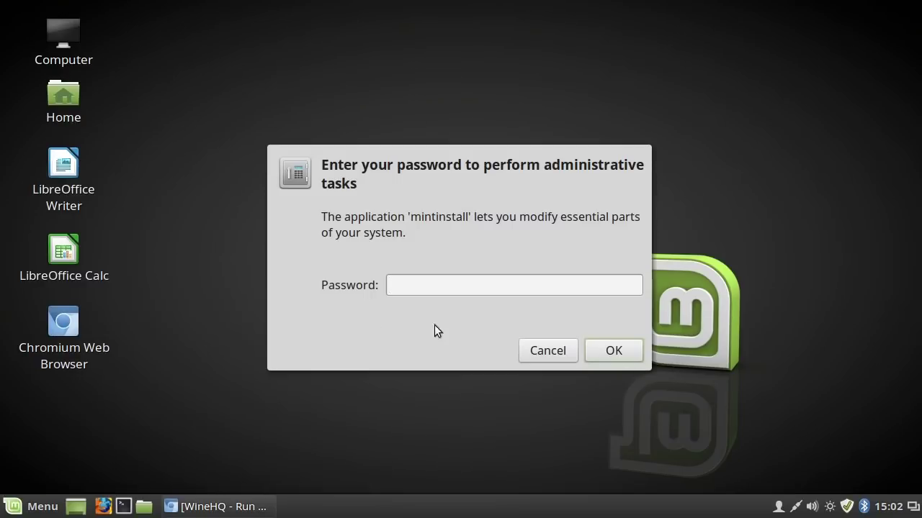
{"action": "type", "text": "●●●●●●●"}
{"action": "left_click", "coordinate": [602, 352]}
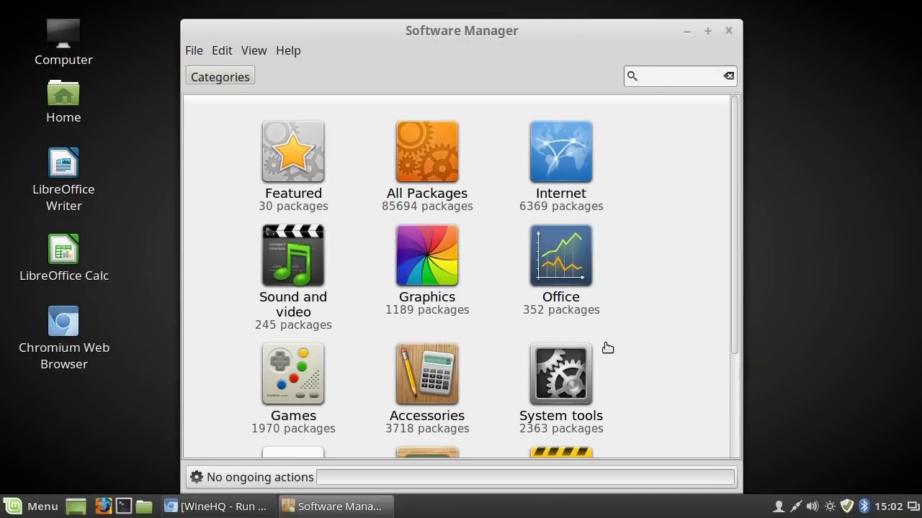
Search the available packages for "wine" and examine the Wine package's description, version, size and impact details
{"action": "type", "text": "wine"}
{"action": "key", "text": "Return"}
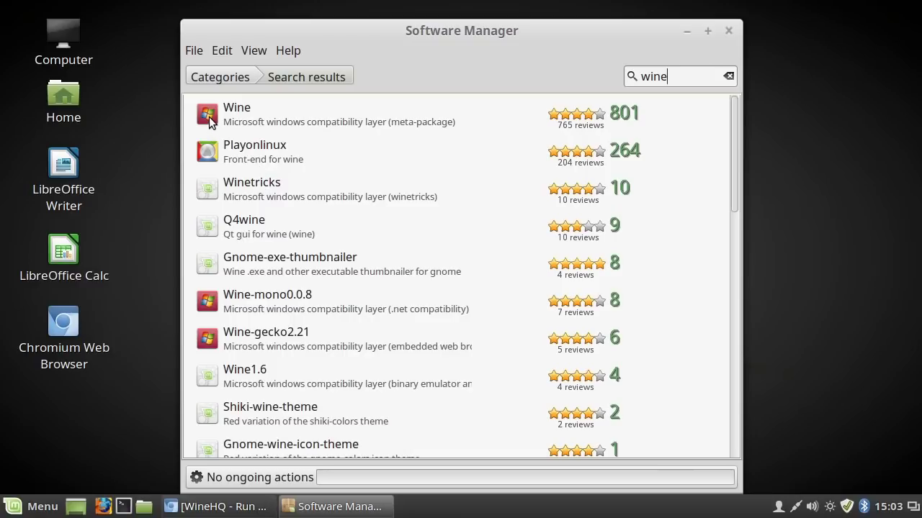
{"action": "left_click", "coordinate": [211, 122]}
{"action": "double_click", "coordinate": [211, 117]}
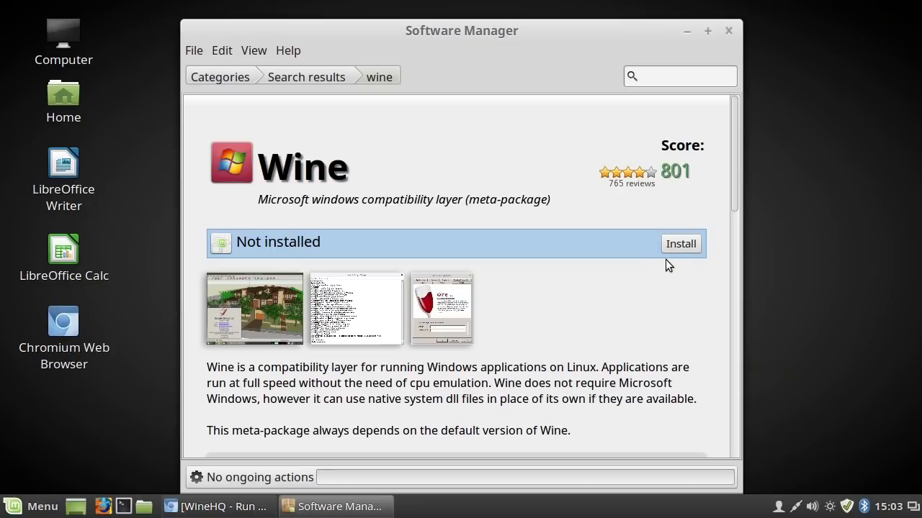
{"action": "left_click_drag", "start_coordinate": [737, 183], "coordinate": [737, 272]}
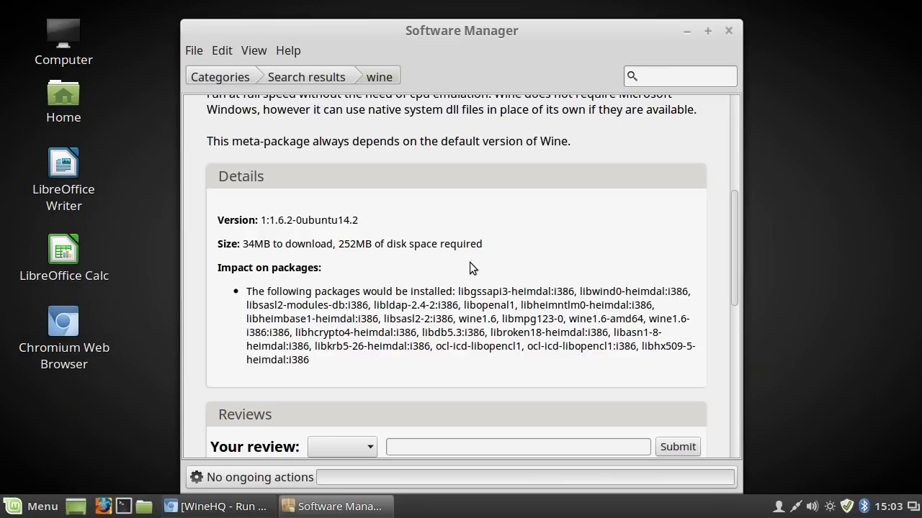
Switch to the WineHQ site in Chromium and look through its Wine downloads page
{"action": "left_click", "coordinate": [242, 506]}
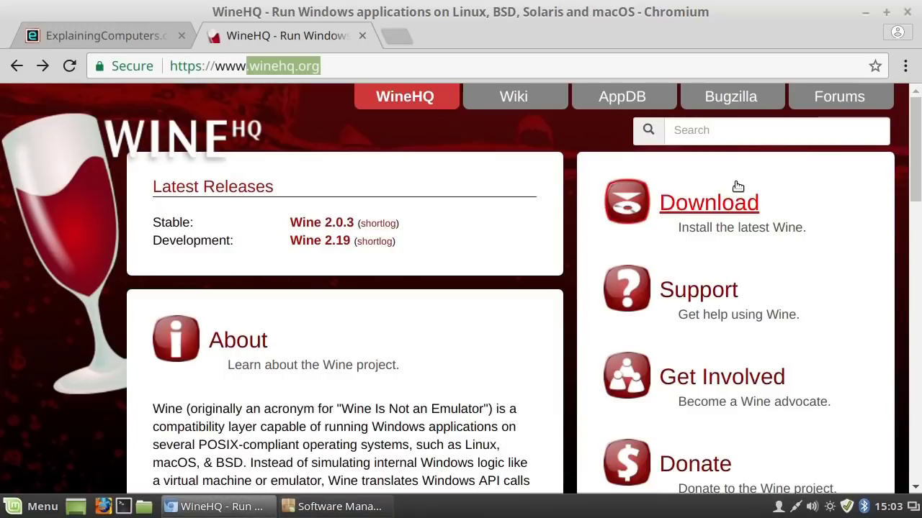
{"action": "left_click", "coordinate": [729, 204]}
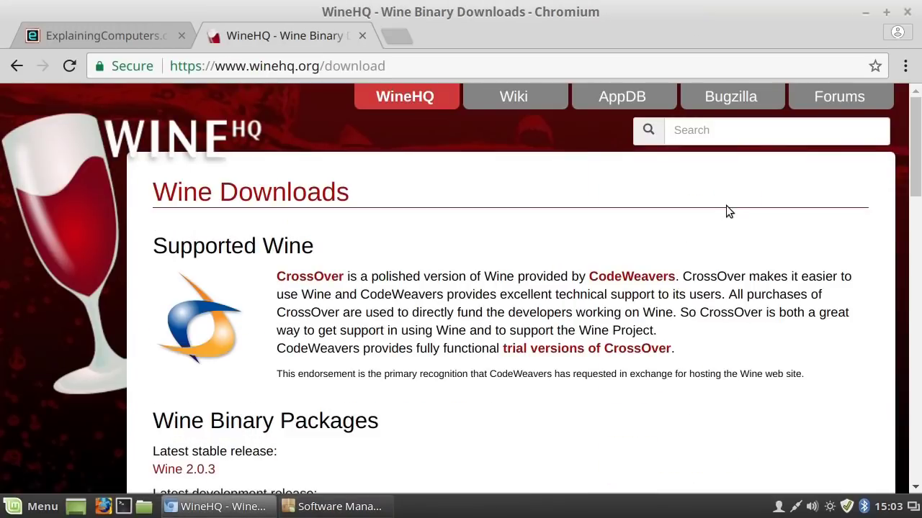
{"action": "left_click_drag", "start_coordinate": [910, 161], "coordinate": [919, 277]}
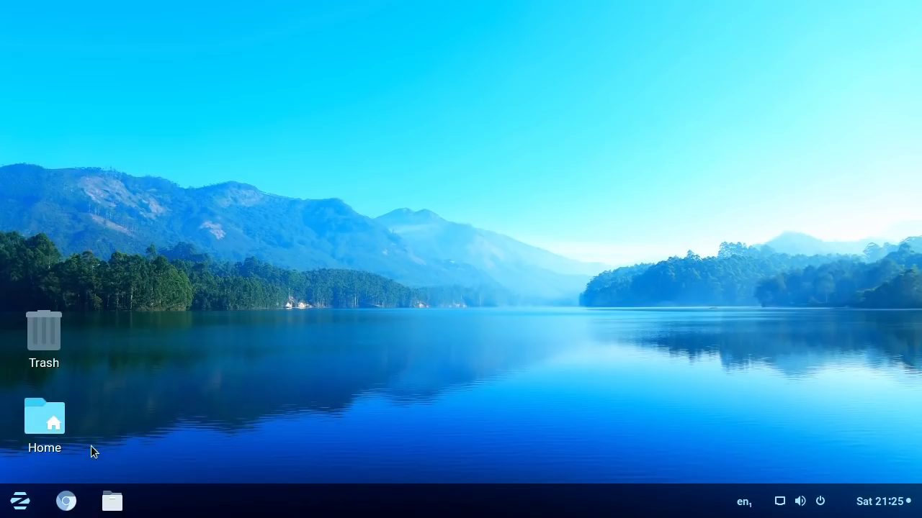
Open Wine configuration on the Zorin desktop, move its window toward the screen centre and view the About information
{"action": "left_click", "coordinate": [20, 504]}
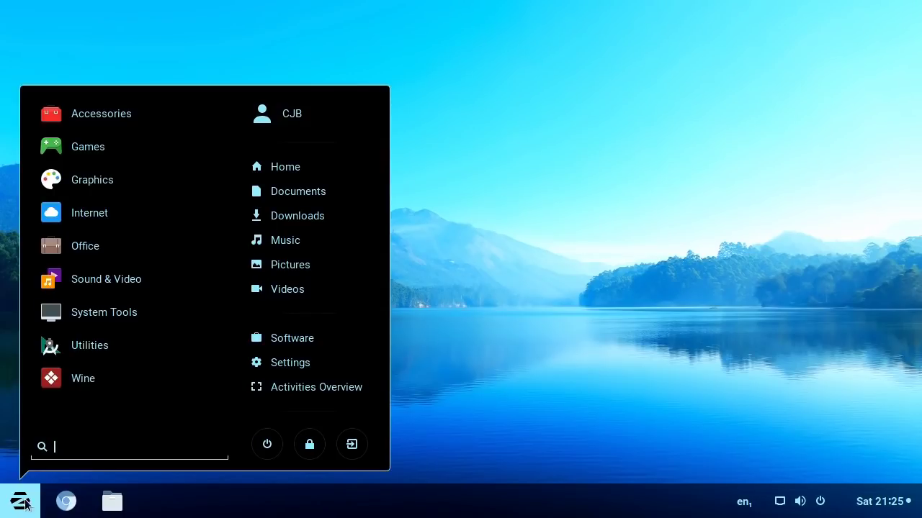
{"action": "left_click", "coordinate": [105, 375]}
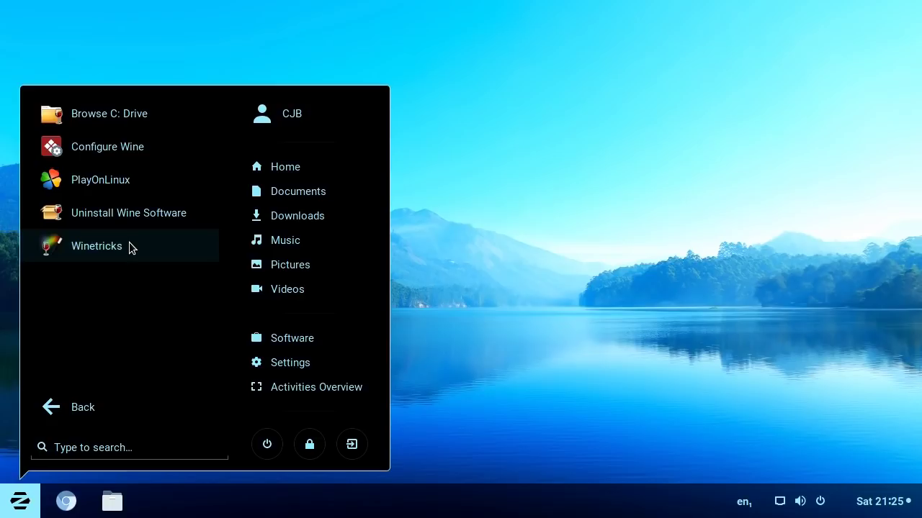
{"action": "left_click", "coordinate": [134, 147]}
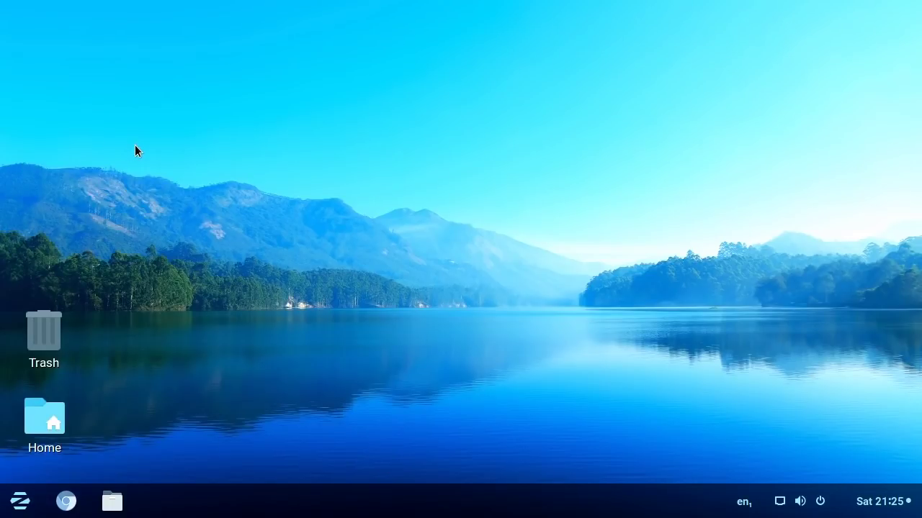
{"action": "left_click_drag", "start_coordinate": [206, 10], "coordinate": [495, 67]}
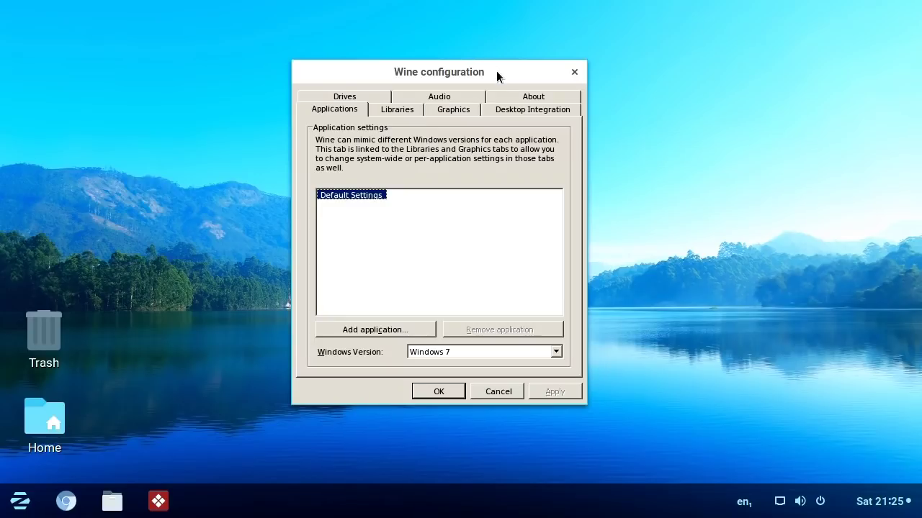
{"action": "left_click", "coordinate": [514, 95]}
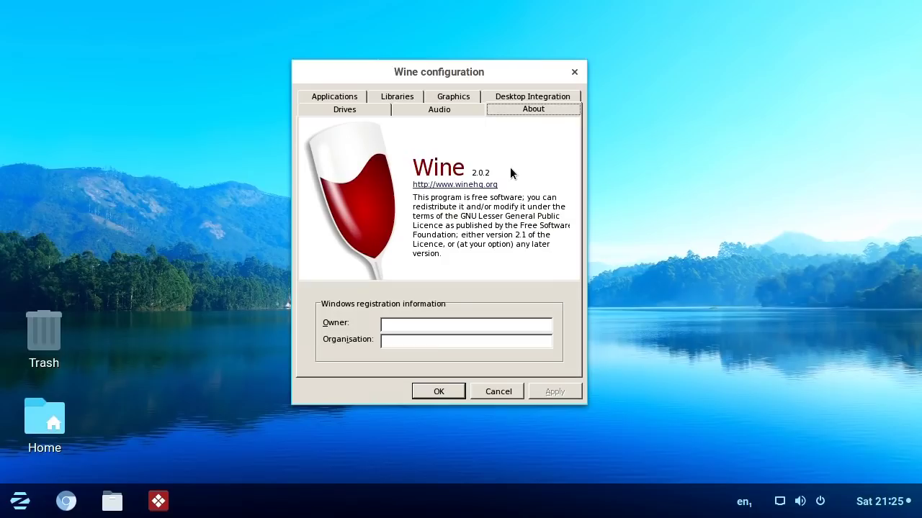
Choose Windows 7 as the Windows version for Wine's default application settings
{"action": "left_click", "coordinate": [336, 98]}
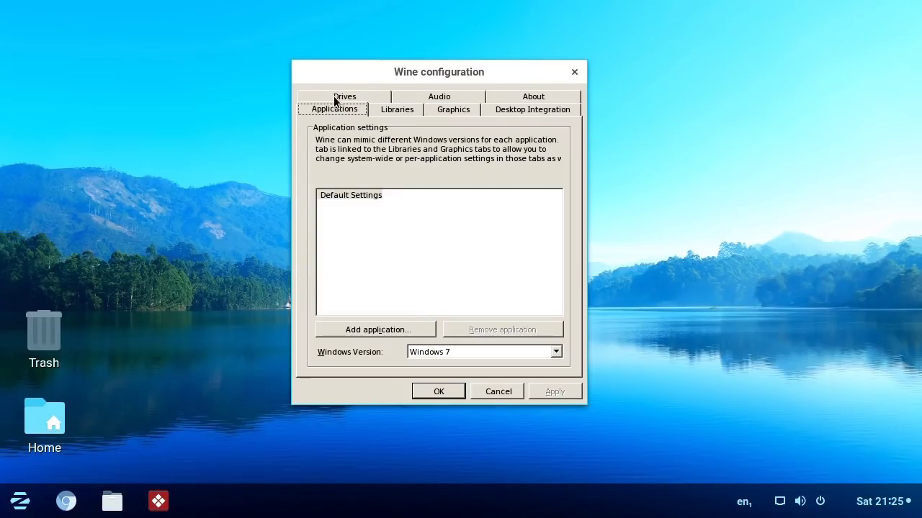
{"action": "left_click", "coordinate": [481, 349]}
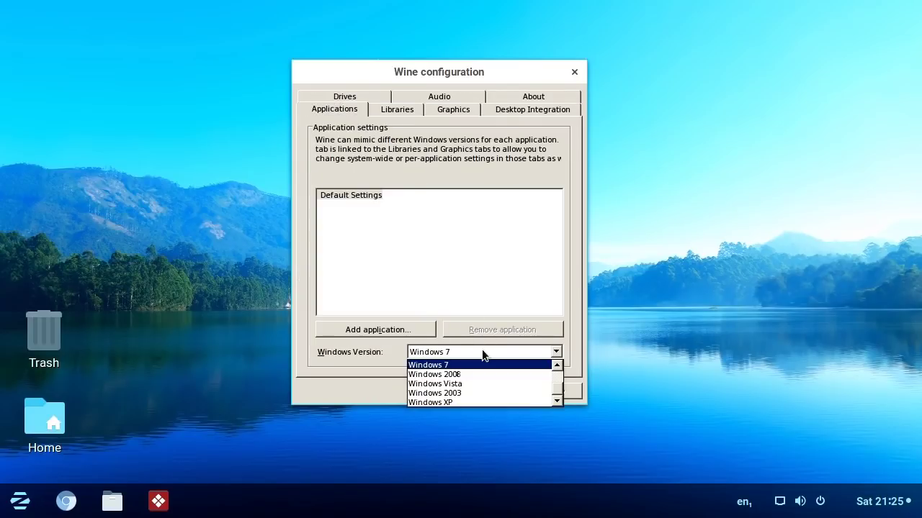
{"action": "left_click", "coordinate": [486, 363]}
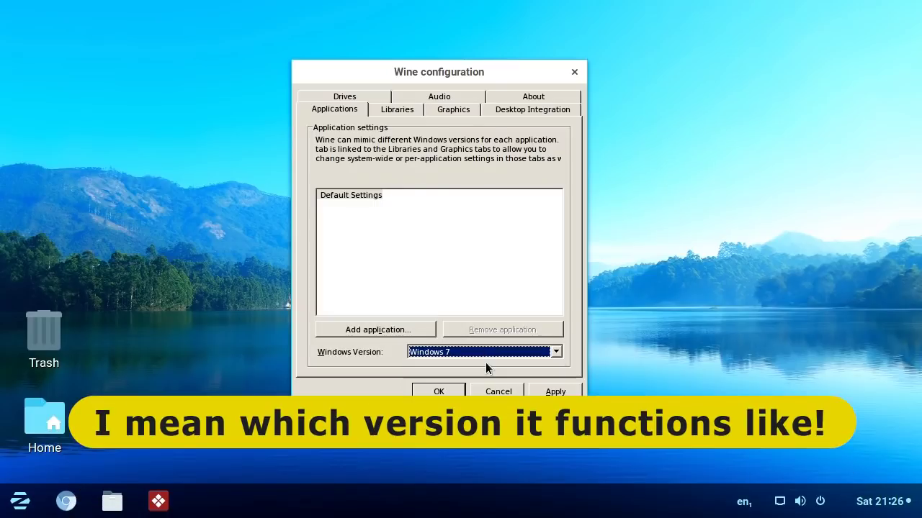
Review Wine's library, graphics, desktop integration, audio and drive settings, and accept the configuration
{"action": "left_click", "coordinate": [396, 111]}
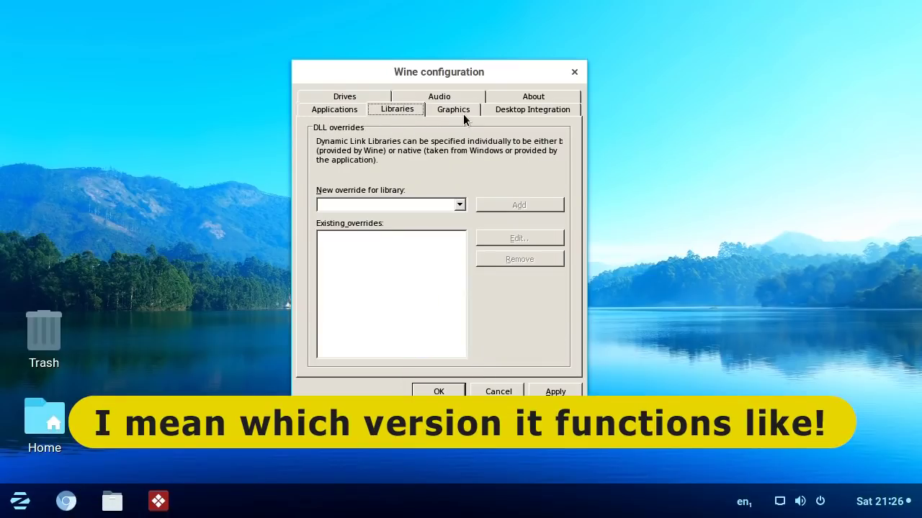
{"action": "left_click", "coordinate": [463, 113]}
{"action": "left_click", "coordinate": [501, 115]}
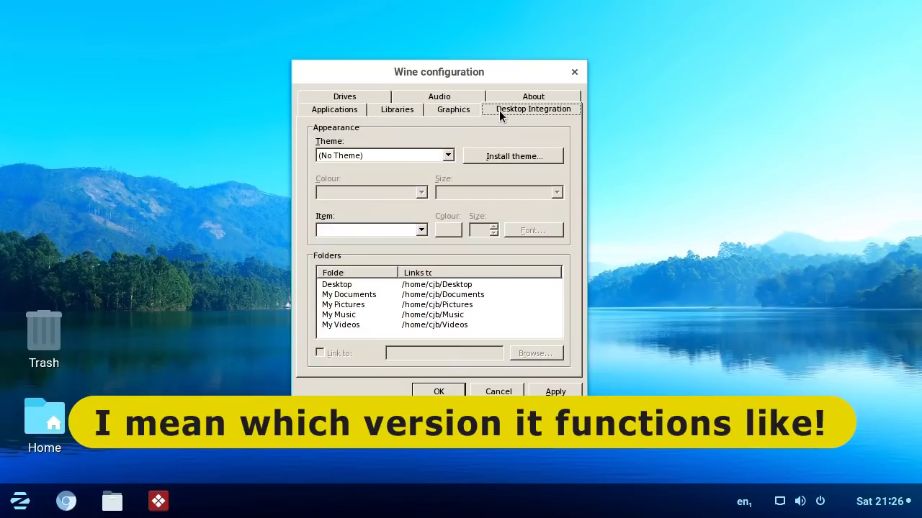
{"action": "left_click", "coordinate": [457, 100]}
{"action": "left_click", "coordinate": [357, 96]}
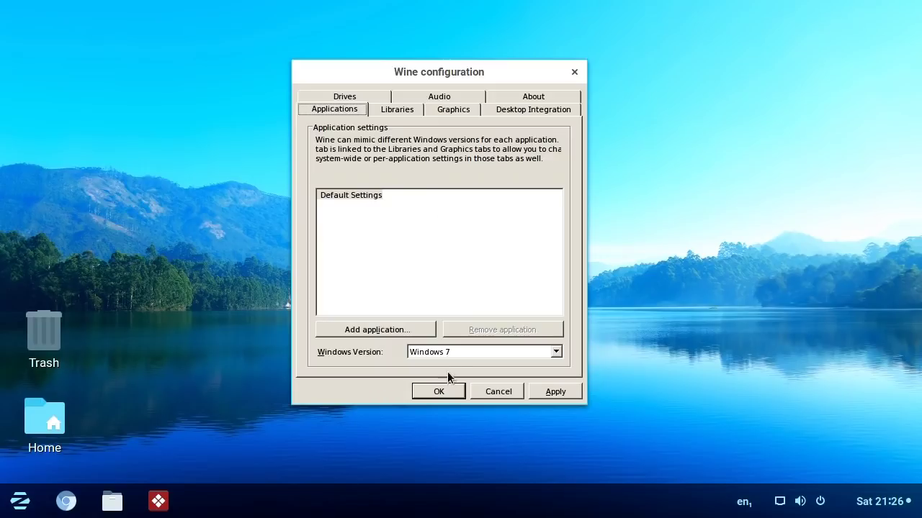
{"action": "left_click", "coordinate": [448, 390]}
Browse Wine's virtual C: drive in the file manager
{"action": "left_click", "coordinate": [19, 504]}
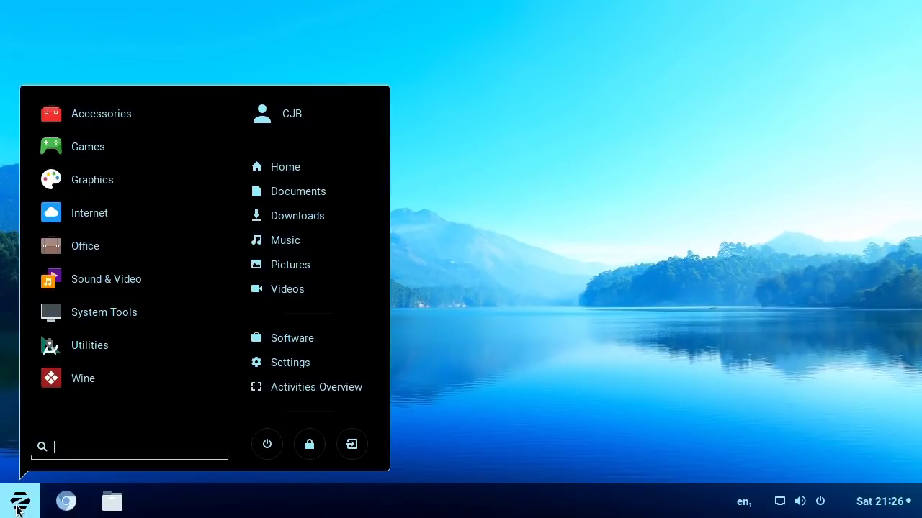
{"action": "left_click", "coordinate": [98, 381]}
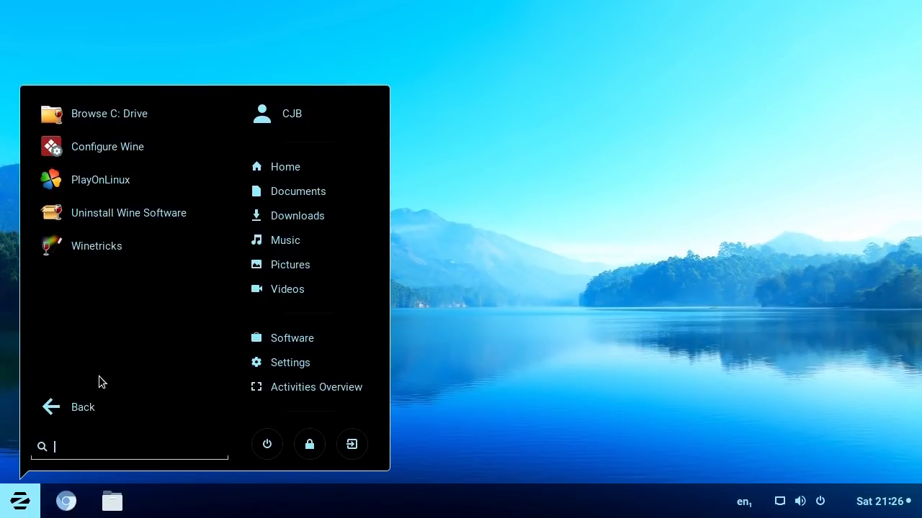
{"action": "left_click", "coordinate": [128, 119]}
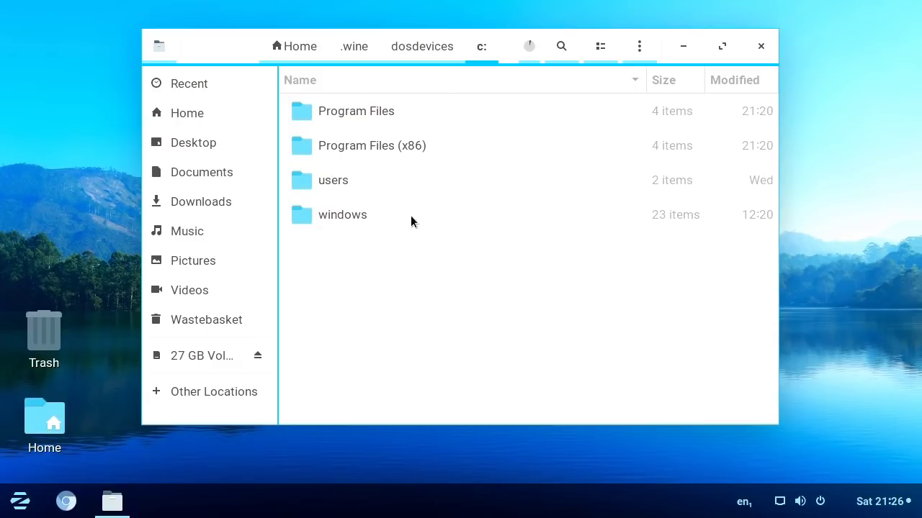
Go to the NoteTab Light folder inside Windows_Progs in Downloads
{"action": "left_click", "coordinate": [202, 201]}
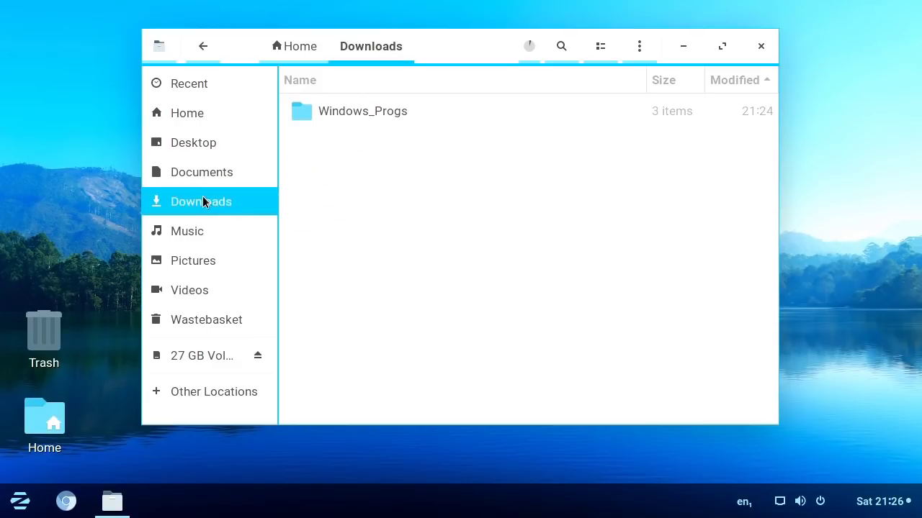
{"action": "double_click", "coordinate": [388, 111]}
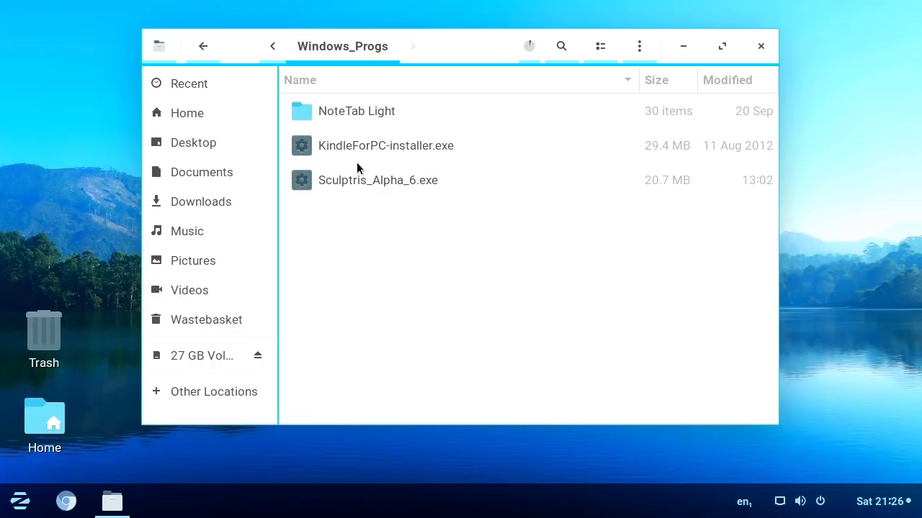
{"action": "double_click", "coordinate": [364, 117]}
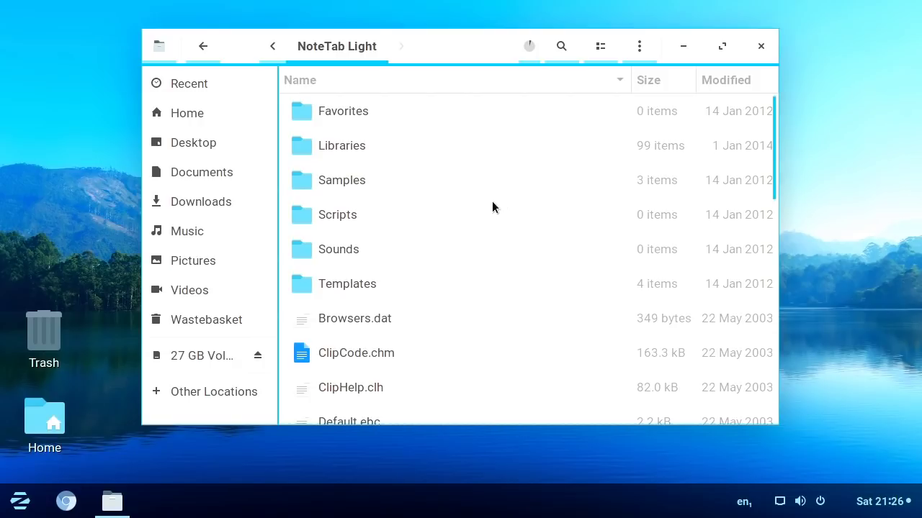
Run NoteTab.exe from the NoteTab Light folder with Wine Windows Program Loader
{"action": "left_click_drag", "start_coordinate": [774, 164], "coordinate": [778, 298]}
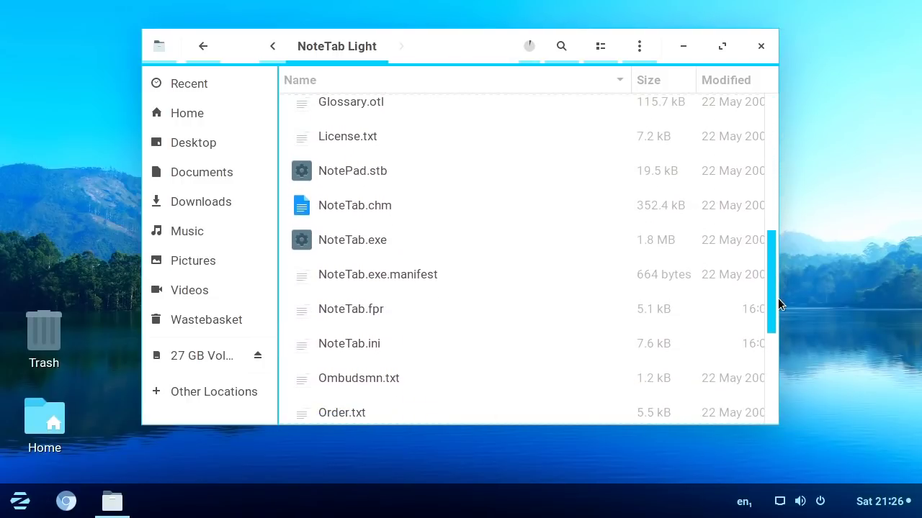
{"action": "left_click", "coordinate": [345, 243]}
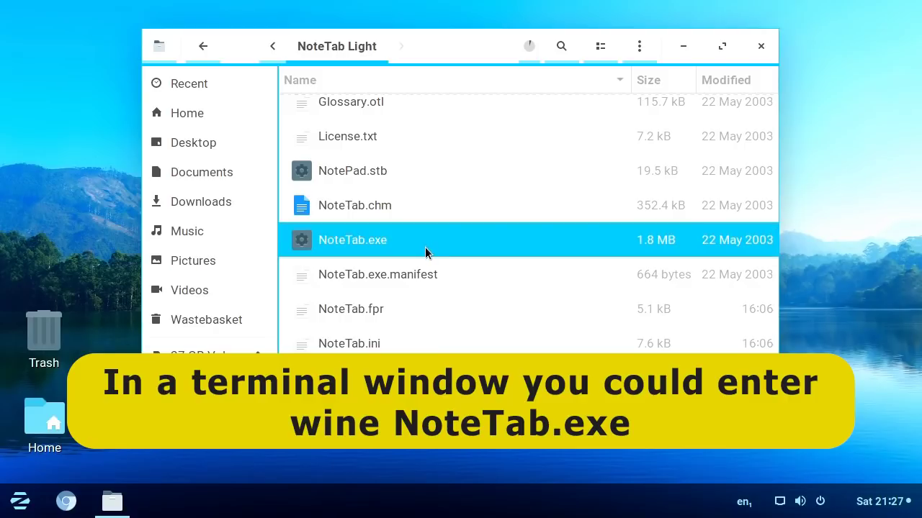
{"action": "right_click", "coordinate": [420, 241]}
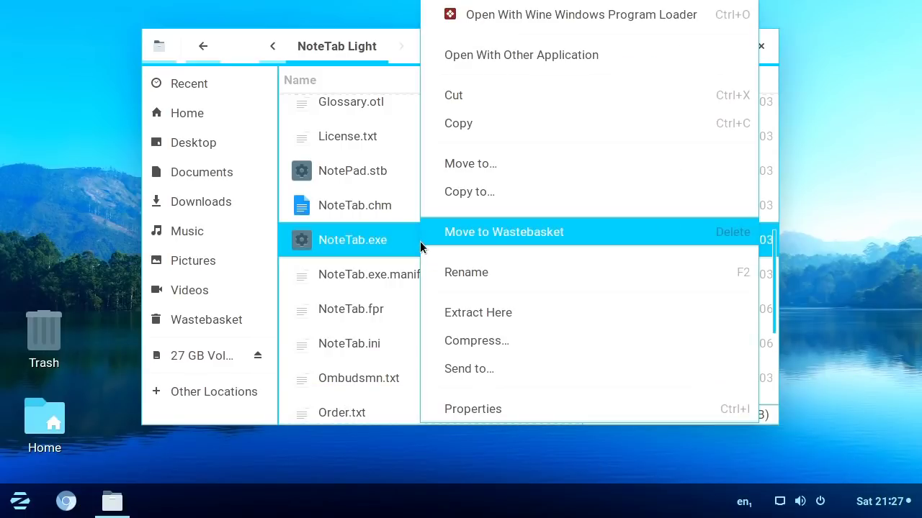
{"action": "left_click", "coordinate": [514, 20]}
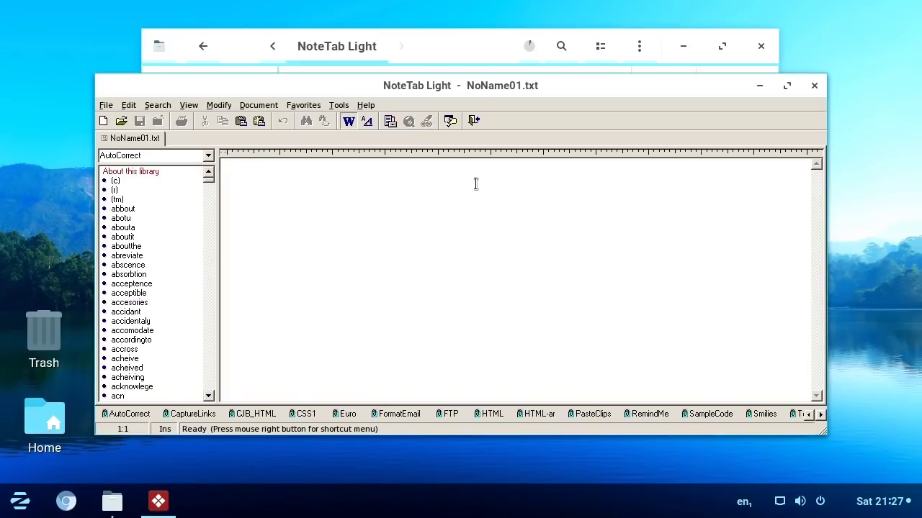
Create two new blank documents in NoteTab Light and switch back through them to NoName01.txt
{"action": "left_click", "coordinate": [106, 105]}
{"action": "left_click", "coordinate": [115, 120]}
{"action": "left_click", "coordinate": [106, 105]}
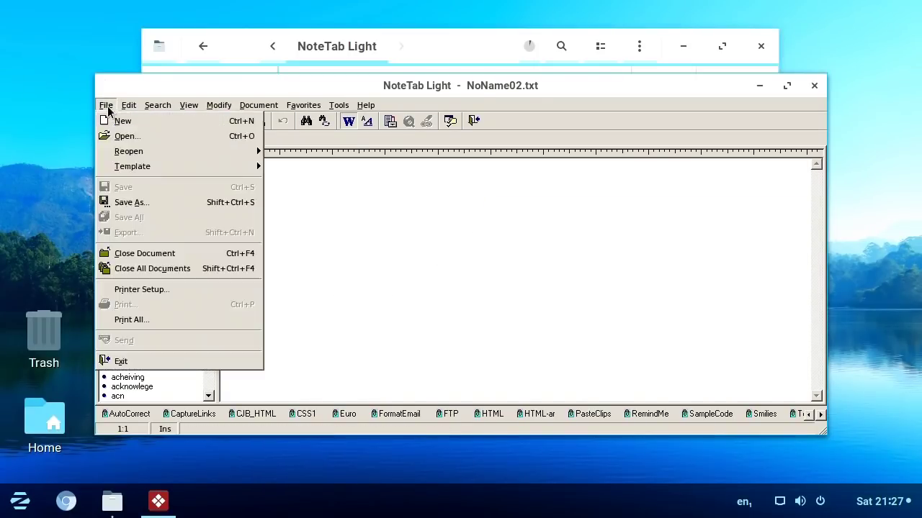
{"action": "left_click", "coordinate": [115, 119]}
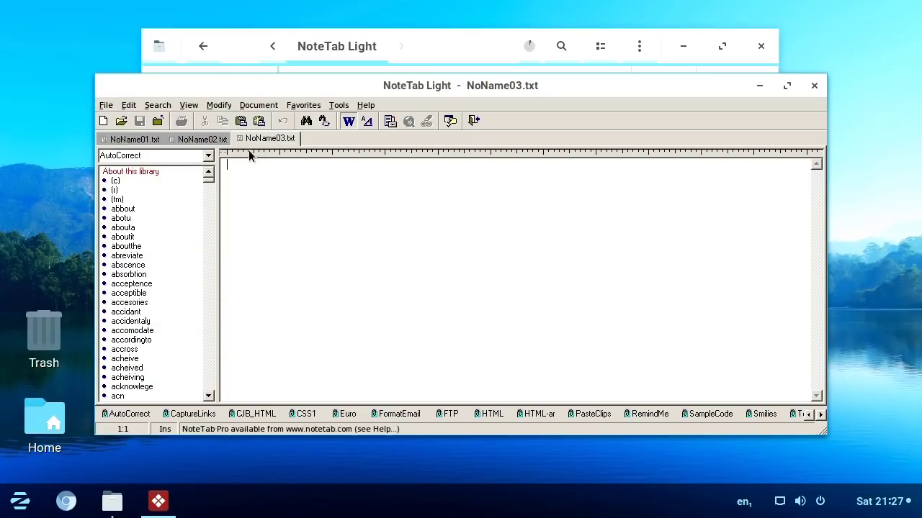
{"action": "left_click", "coordinate": [205, 139]}
{"action": "left_click", "coordinate": [135, 139]}
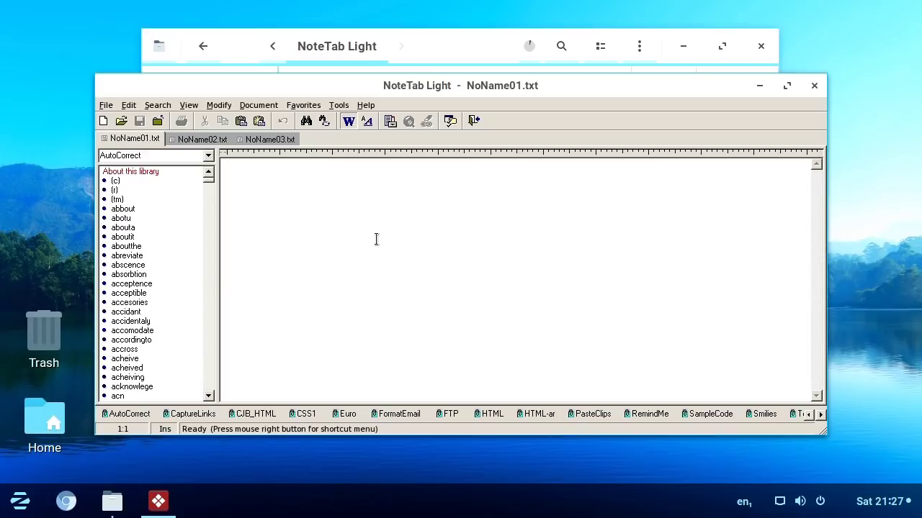
Close NoteTab Light and return to the Windows_Progs folder
{"action": "left_click", "coordinate": [814, 87]}
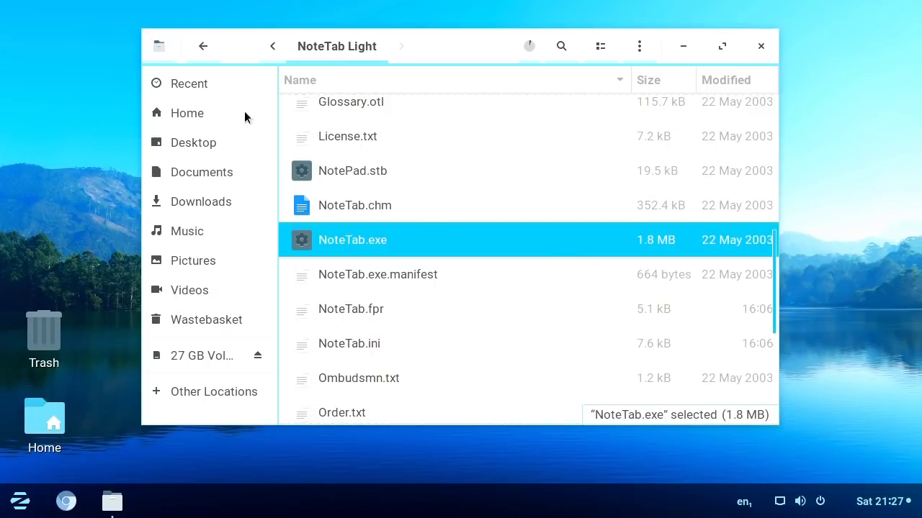
{"action": "left_click", "coordinate": [203, 47]}
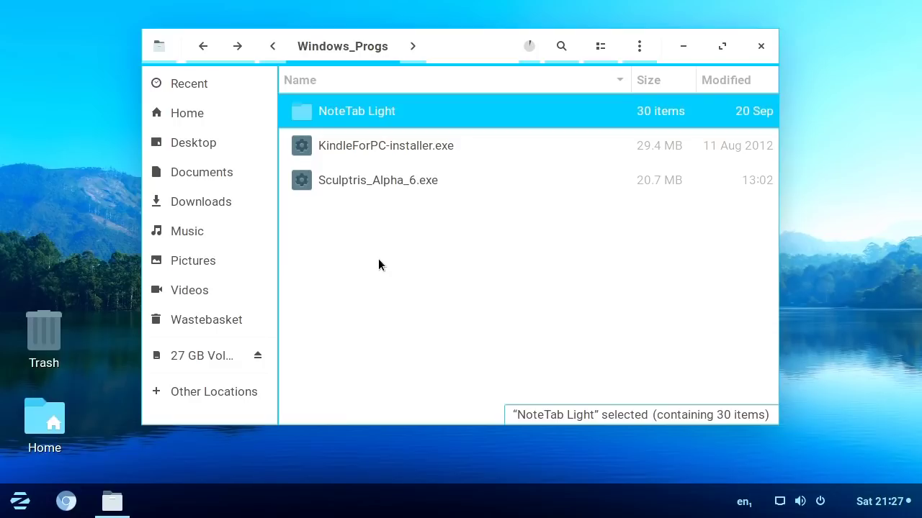
Run Sculptris_Alpha_6.exe from the Windows_Progs folder with Wine Windows Program Loader
{"action": "left_click", "coordinate": [363, 181]}
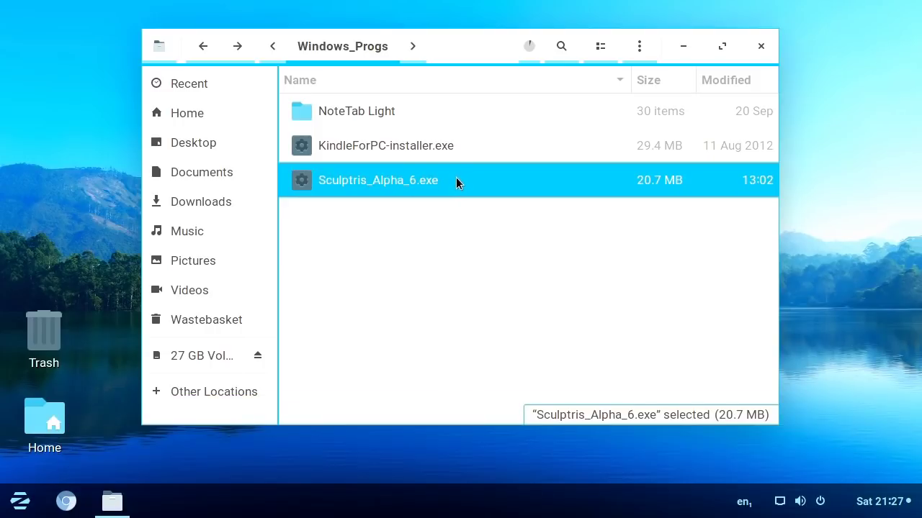
{"action": "right_click", "coordinate": [456, 181]}
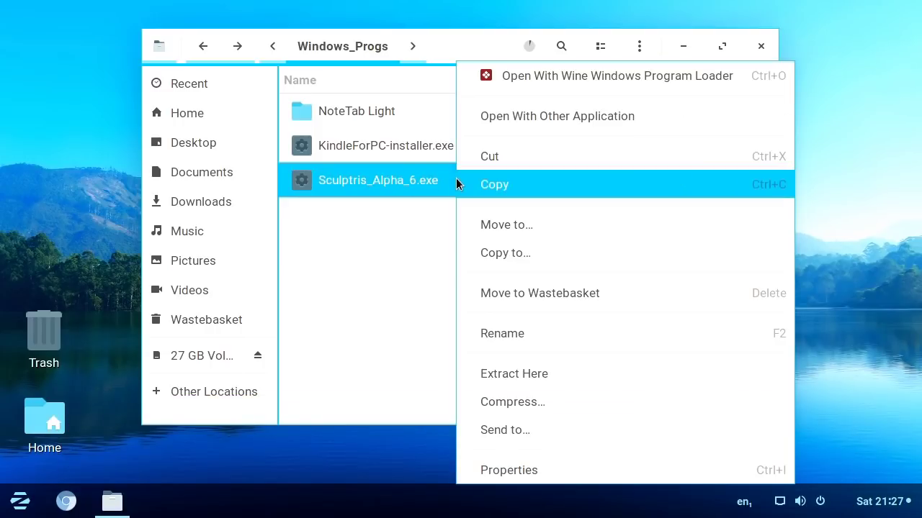
{"action": "left_click", "coordinate": [542, 77]}
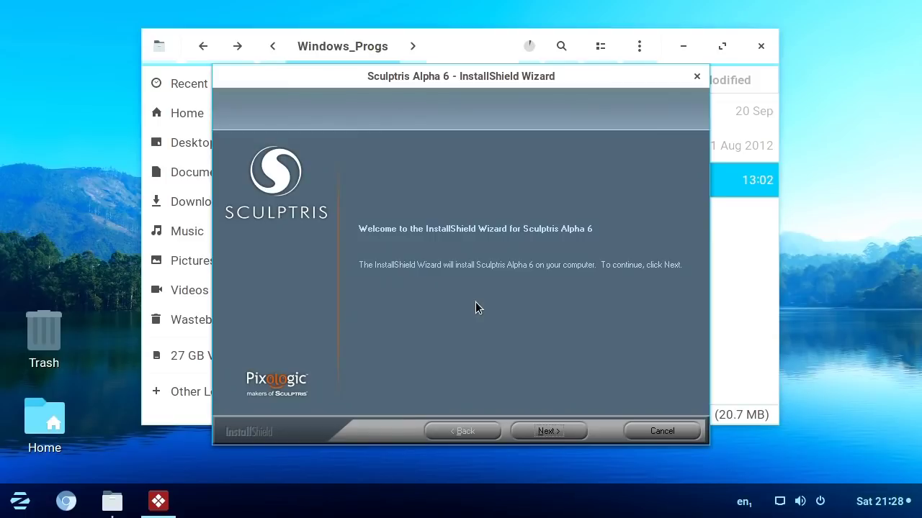
Install Sculptris Alpha 6 through its InstallShield Wizard, accepting the license agreement and using the Complete setup type
{"action": "left_click", "coordinate": [549, 432]}
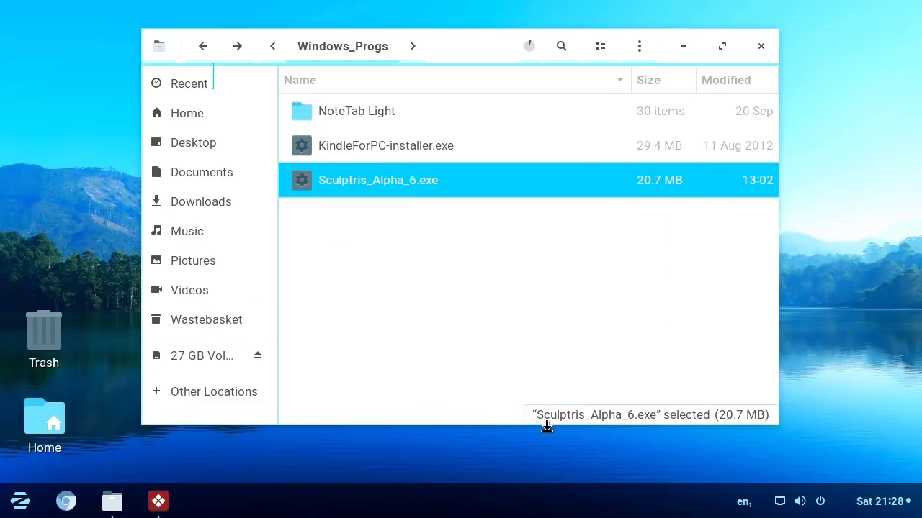
{"action": "left_click", "coordinate": [555, 435]}
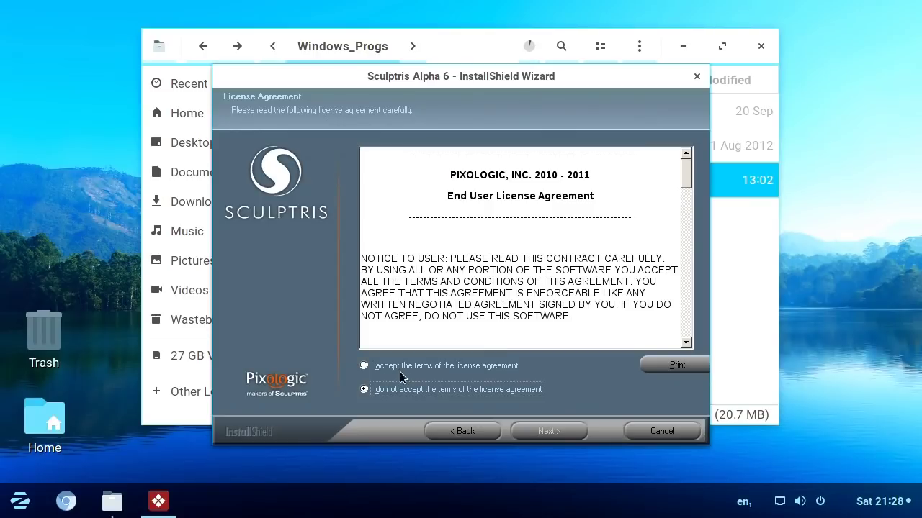
{"action": "left_click", "coordinate": [365, 367]}
{"action": "left_click", "coordinate": [547, 431]}
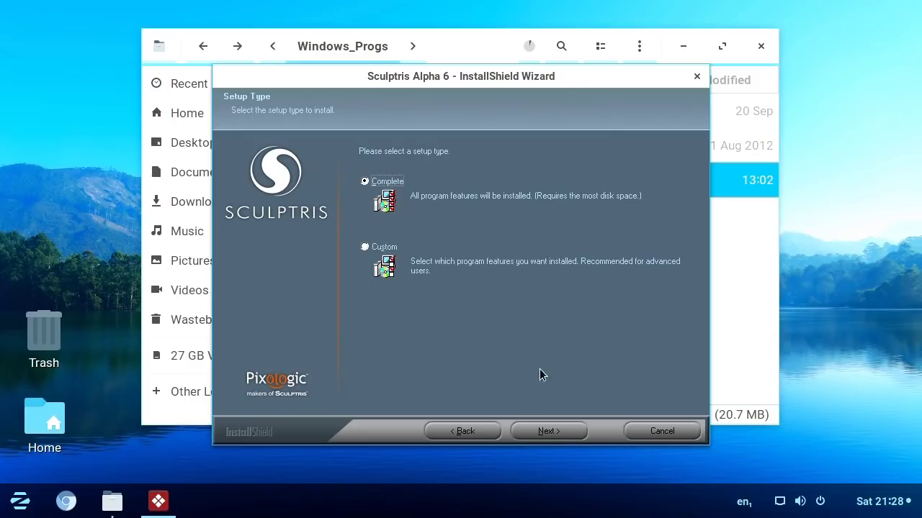
{"action": "left_click", "coordinate": [545, 435]}
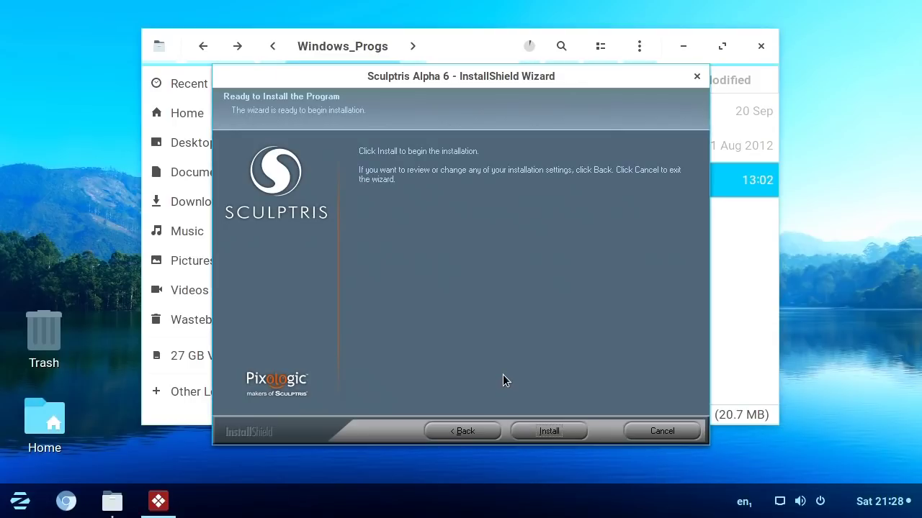
{"action": "left_click", "coordinate": [553, 432]}
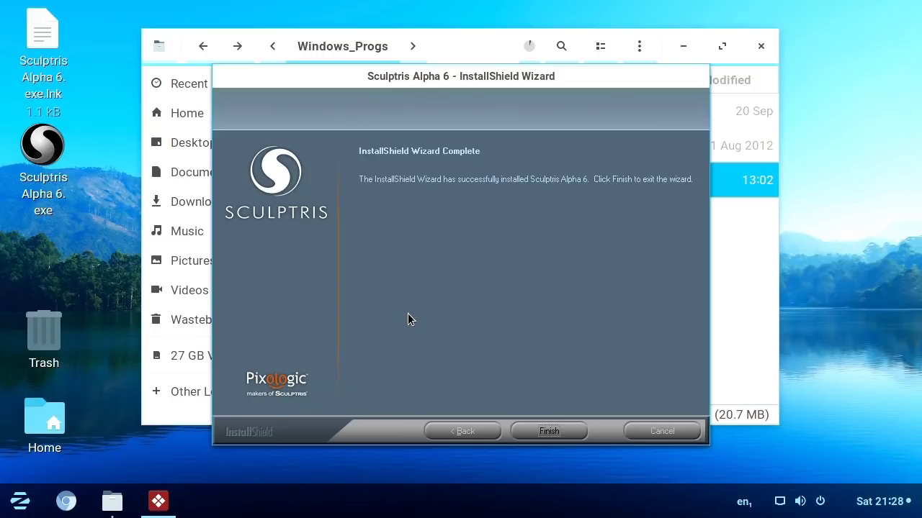
{"action": "left_click", "coordinate": [548, 433]}
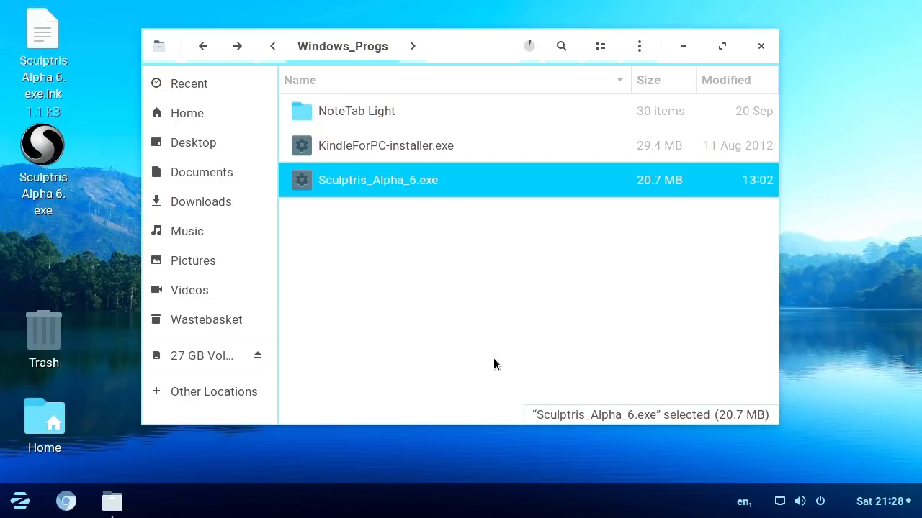
Check which entries the Wine application category contains after the Sculptris installation
{"action": "left_click", "coordinate": [19, 504]}
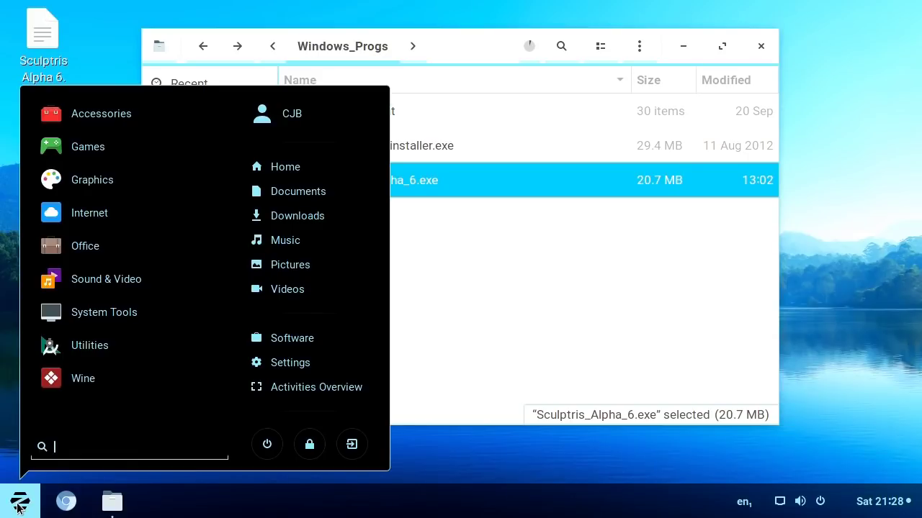
{"action": "left_click", "coordinate": [88, 382]}
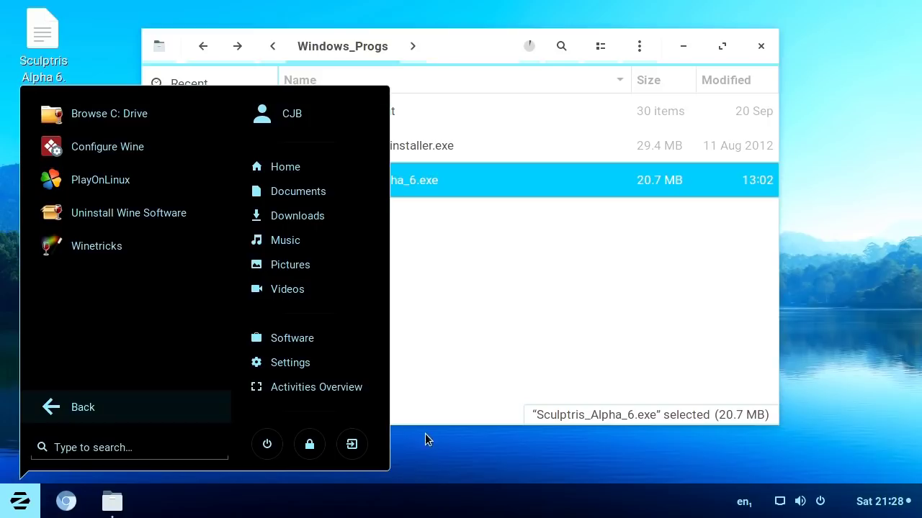
{"action": "left_click", "coordinate": [464, 440]}
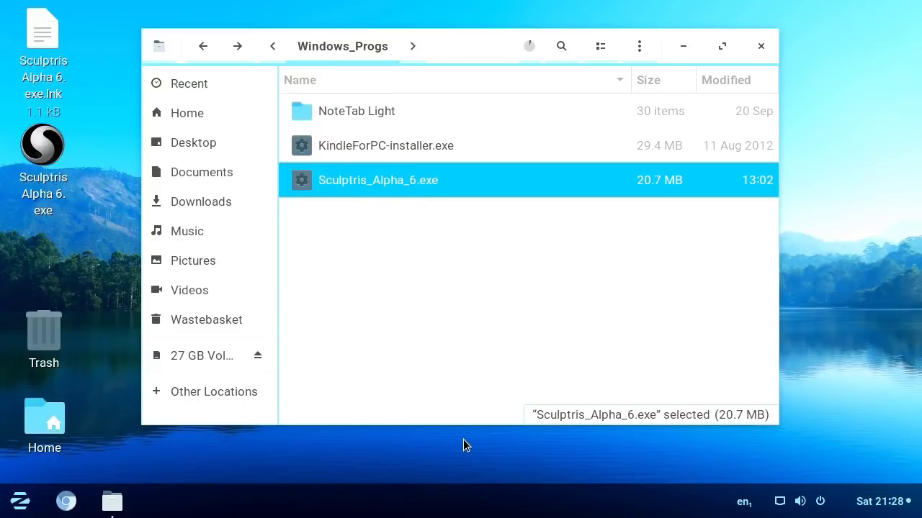
Launch Sculptris Alpha 6 from its desktop shortcut and sculpt raised lumps on the sphere with the Draw brush
{"action": "double_click", "coordinate": [42, 155]}
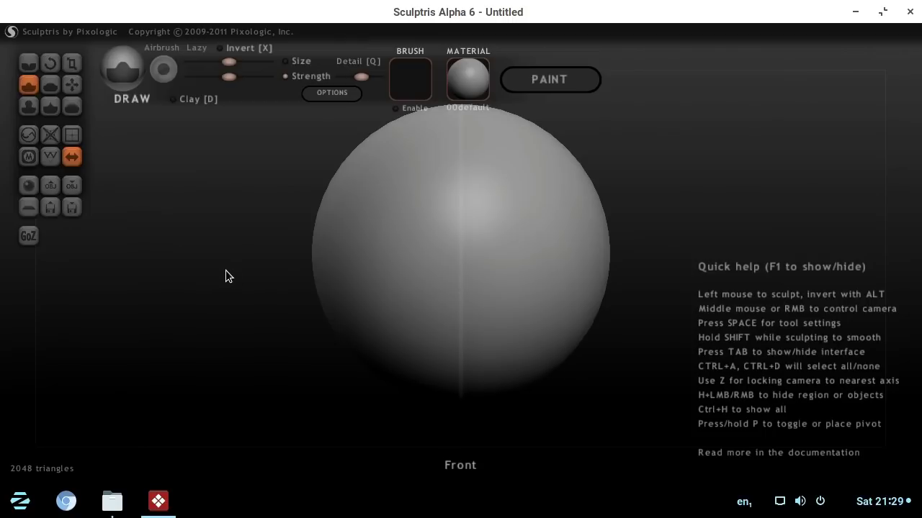
{"action": "mouse_move", "coordinate": [354, 258]}
{"action": "left_mouse_down"}
{"action": "mouse_move", "coordinate": [319, 168]}
{"action": "mouse_move", "coordinate": [333, 322]}
{"action": "mouse_move", "coordinate": [313, 256]}
{"action": "mouse_move", "coordinate": [382, 184]}
{"action": "mouse_move", "coordinate": [377, 144]}
{"action": "mouse_move", "coordinate": [357, 198]}
{"action": "mouse_move", "coordinate": [358, 256]}
{"action": "mouse_move", "coordinate": [336, 294]}
{"action": "mouse_move", "coordinate": [363, 175]}
{"action": "mouse_move", "coordinate": [367, 218]}
{"action": "mouse_move", "coordinate": [316, 226]}
{"action": "mouse_move", "coordinate": [208, 272]}
{"action": "mouse_move", "coordinate": [202, 243]}
{"action": "left_mouse_up"}
{"action": "mouse_move", "coordinate": [535, 220]}
{"action": "left_mouse_down"}
{"action": "mouse_move", "coordinate": [595, 206]}
{"action": "mouse_move", "coordinate": [539, 274]}
{"action": "mouse_move", "coordinate": [582, 157]}
{"action": "mouse_move", "coordinate": [483, 273]}
{"action": "mouse_move", "coordinate": [497, 213]}
{"action": "mouse_move", "coordinate": [454, 233]}
{"action": "mouse_move", "coordinate": [479, 212]}
{"action": "mouse_move", "coordinate": [505, 257]}
{"action": "mouse_move", "coordinate": [545, 247]}
{"action": "mouse_move", "coordinate": [608, 272]}
{"action": "mouse_move", "coordinate": [582, 200]}
{"action": "mouse_move", "coordinate": [568, 284]}
{"action": "mouse_move", "coordinate": [602, 195]}
{"action": "mouse_move", "coordinate": [621, 213]}
{"action": "left_mouse_up"}
{"action": "left_click_drag", "start_coordinate": [156, 352], "coordinate": [208, 338]}
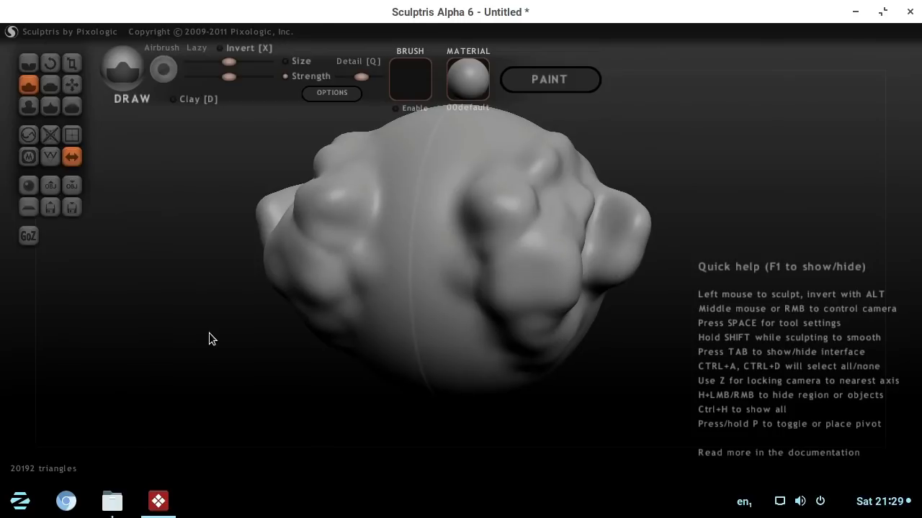
Flatten some of the raised lumps on the model with the Flatten brush
{"action": "left_click", "coordinate": [49, 92]}
{"action": "mouse_move", "coordinate": [401, 197]}
{"action": "left_mouse_down"}
{"action": "mouse_move", "coordinate": [339, 201]}
{"action": "mouse_move", "coordinate": [332, 246]}
{"action": "mouse_move", "coordinate": [340, 284]}
{"action": "left_mouse_up"}
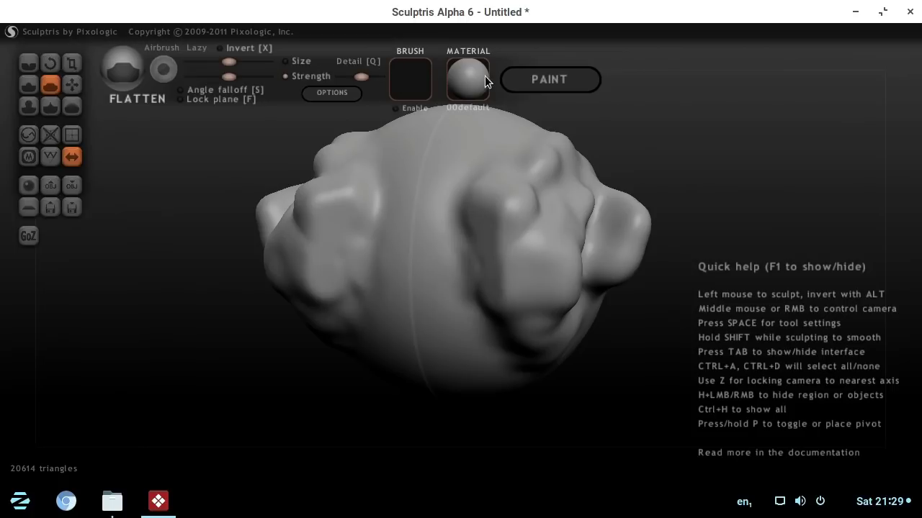
Apply the JG_Drink01 material to the sculpted model and view it from another angle
{"action": "left_click", "coordinate": [464, 79]}
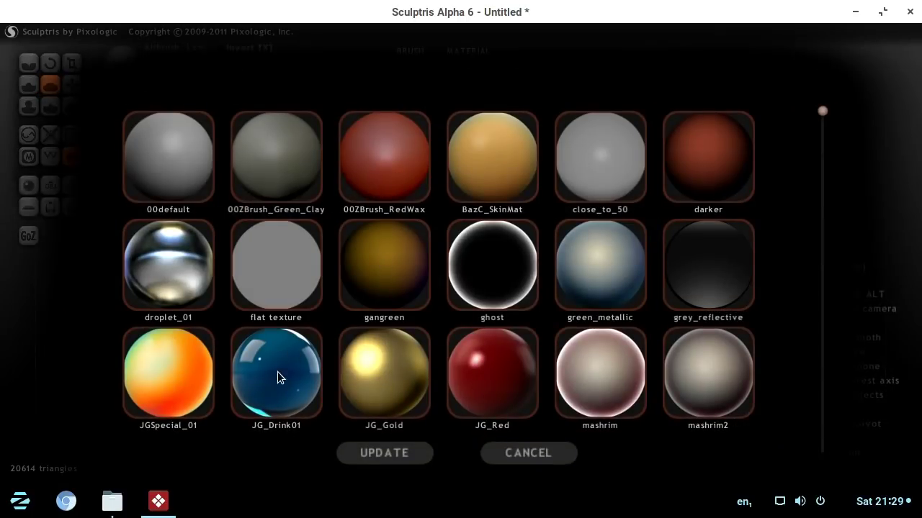
{"action": "left_click", "coordinate": [277, 371]}
{"action": "left_click_drag", "start_coordinate": [272, 381], "coordinate": [432, 159]}
Change the model's material to the shiny reflective gold one from further down the material library
{"action": "left_click", "coordinate": [464, 79]}
{"action": "left_click_drag", "start_coordinate": [823, 113], "coordinate": [798, 389]}
{"action": "left_click", "coordinate": [258, 380]}
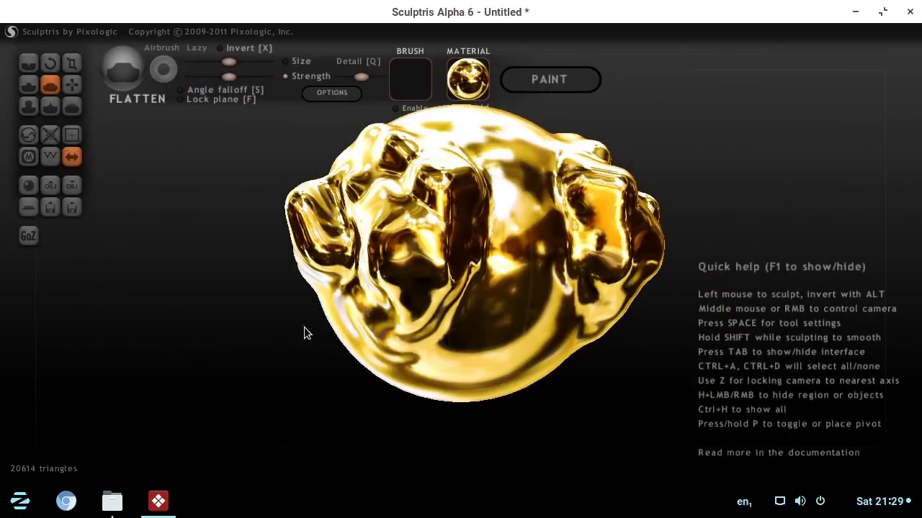
{"action": "mouse_move", "coordinate": [272, 291]}
{"action": "left_mouse_down"}
{"action": "mouse_move", "coordinate": [167, 325]}
{"action": "mouse_move", "coordinate": [140, 360]}
{"action": "mouse_move", "coordinate": [266, 325]}
{"action": "mouse_move", "coordinate": [373, 259]}
{"action": "mouse_move", "coordinate": [211, 310]}
{"action": "mouse_move", "coordinate": [154, 365]}
{"action": "mouse_move", "coordinate": [149, 290]}
{"action": "mouse_move", "coordinate": [358, 274]}
{"action": "mouse_move", "coordinate": [172, 333]}
{"action": "mouse_move", "coordinate": [162, 250]}
{"action": "mouse_move", "coordinate": [182, 293]}
{"action": "mouse_move", "coordinate": [144, 310]}
{"action": "mouse_move", "coordinate": [170, 312]}
{"action": "mouse_move", "coordinate": [192, 276]}
{"action": "mouse_move", "coordinate": [172, 309]}
{"action": "left_mouse_up"}
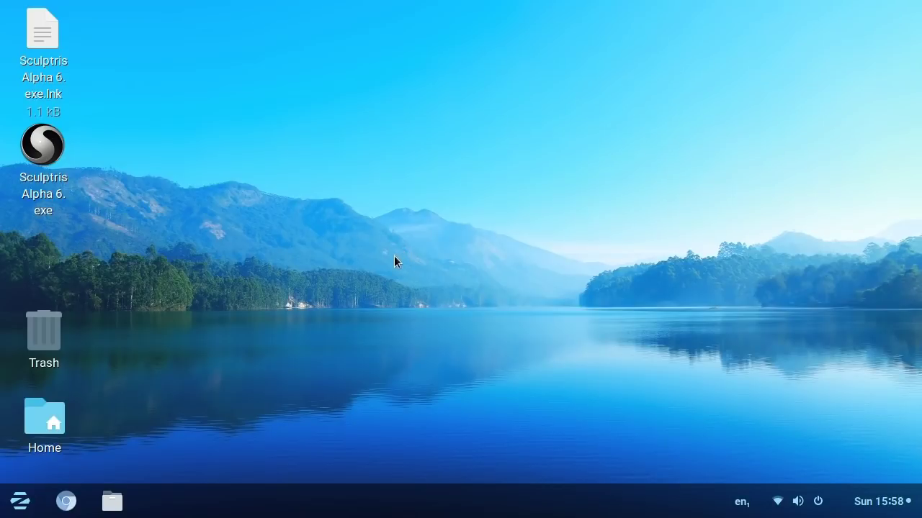
Examine the Sculptris Alpha 6 program and uninstall entries in the Wine application category
{"action": "left_click", "coordinate": [21, 502]}
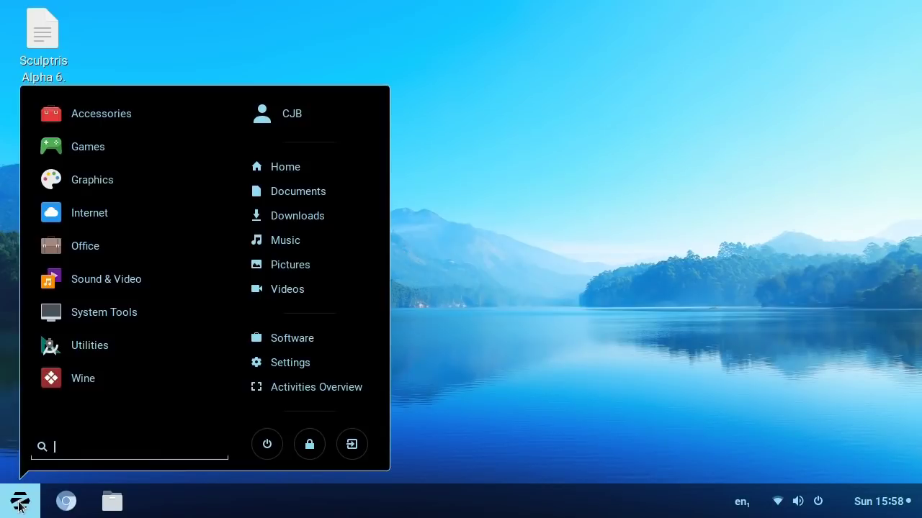
{"action": "left_click", "coordinate": [99, 384]}
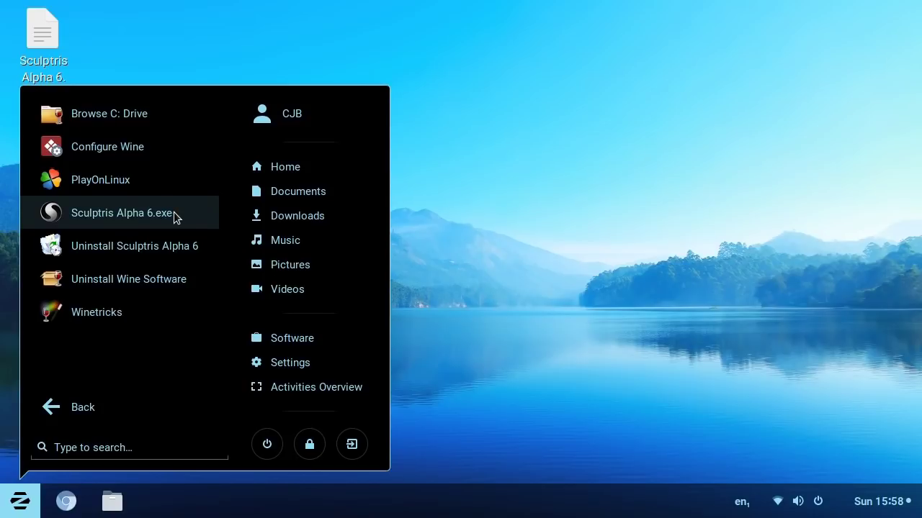
{"action": "left_click", "coordinate": [507, 223]}
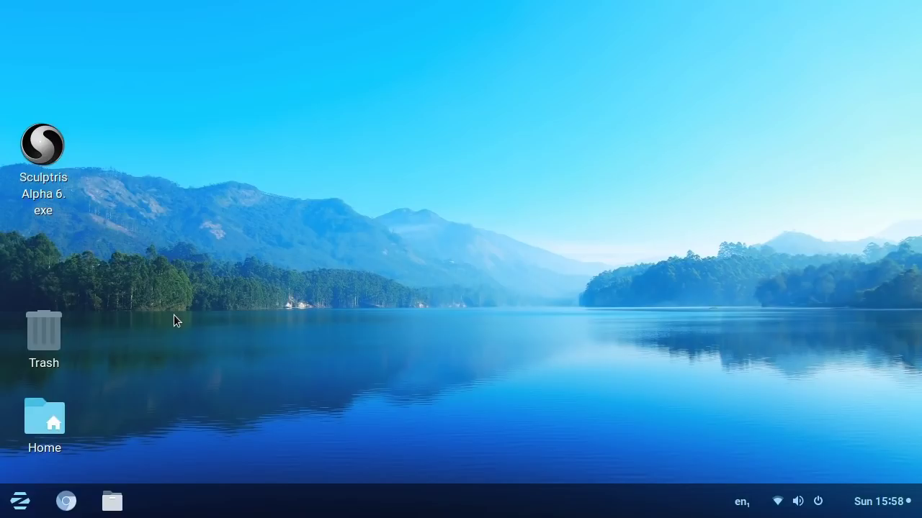
Launch PlayOnLinux from the Wine application category and open its window for installing a program
{"action": "key", "text": "super"}
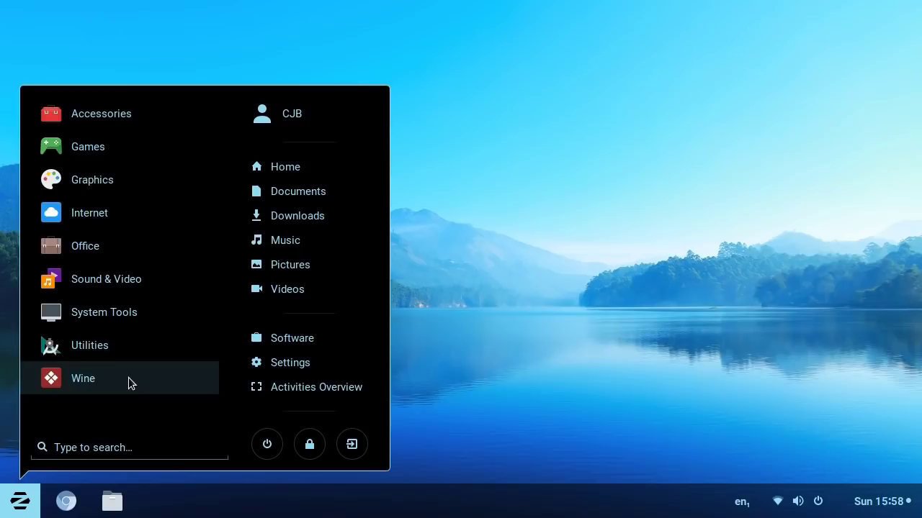
{"action": "left_click", "coordinate": [131, 381]}
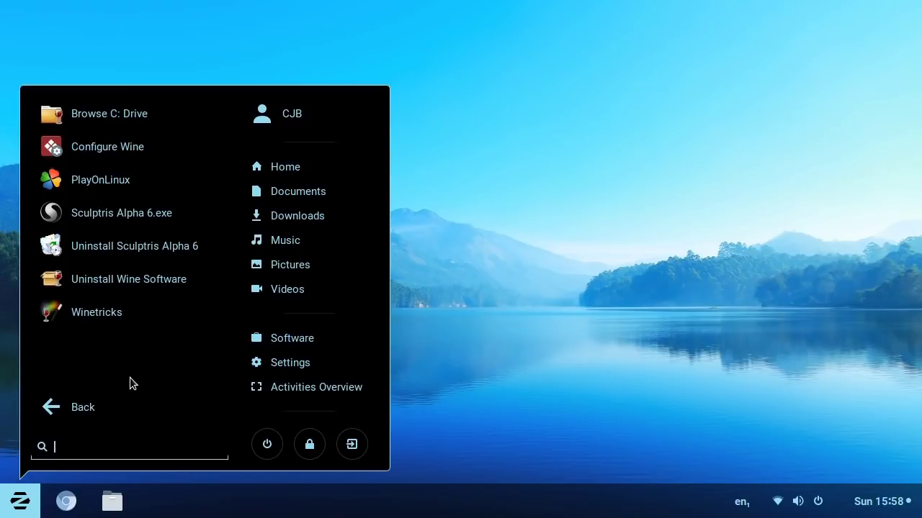
{"action": "left_click", "coordinate": [146, 181]}
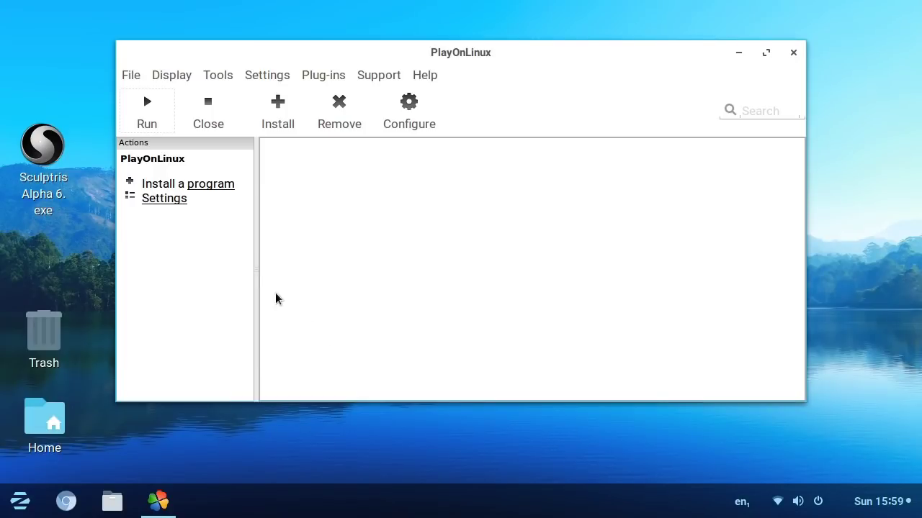
{"action": "left_click", "coordinate": [214, 189]}
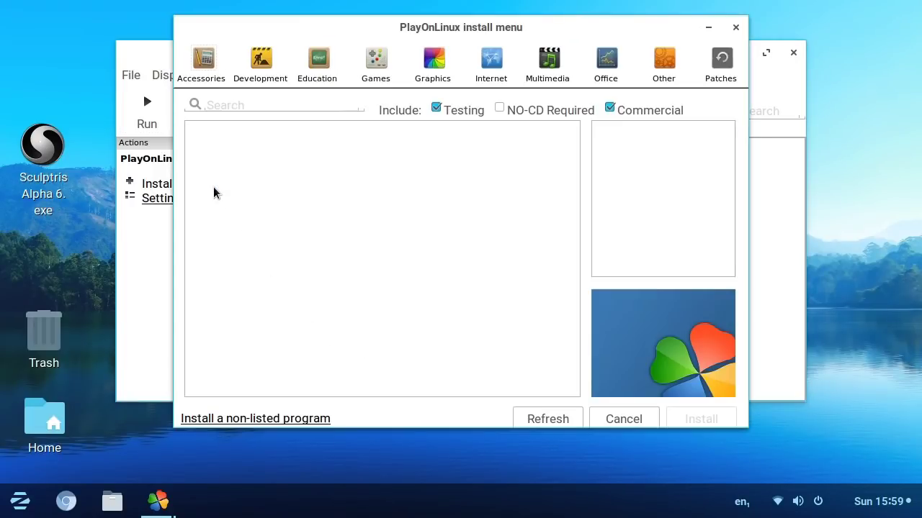
Browse the Accessories, Development, Education and Games categories and view the details of Star Wars: Jedi Knight II : Jedi Outcast
{"action": "left_click", "coordinate": [199, 63]}
{"action": "left_click", "coordinate": [261, 60]}
{"action": "left_click", "coordinate": [322, 63]}
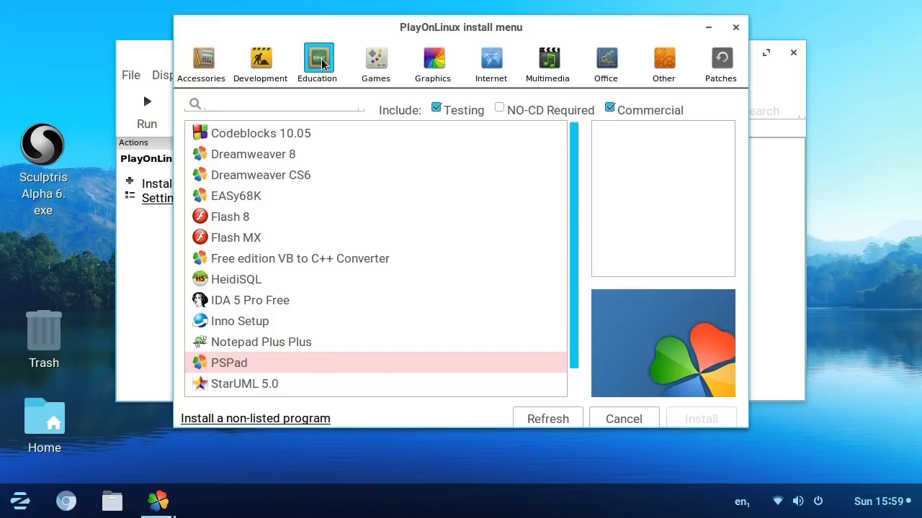
{"action": "left_click", "coordinate": [383, 65]}
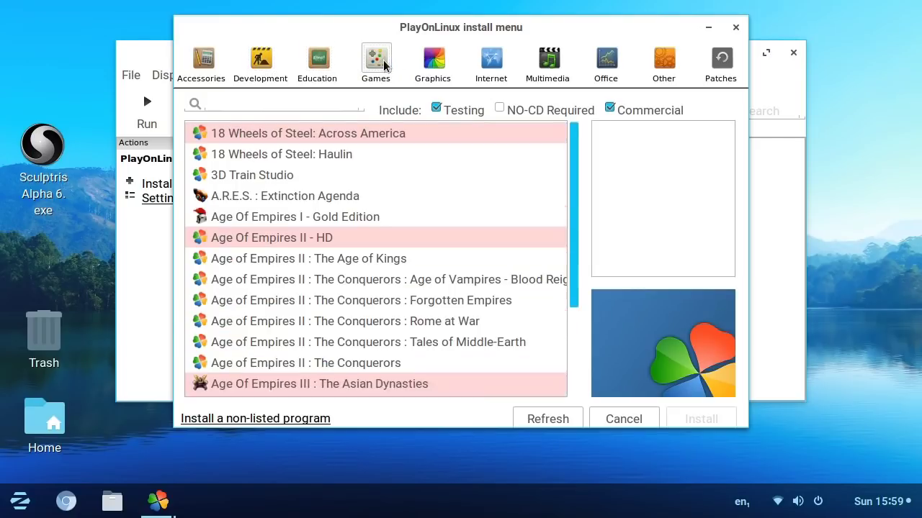
{"action": "left_click_drag", "start_coordinate": [574, 132], "coordinate": [615, 346]}
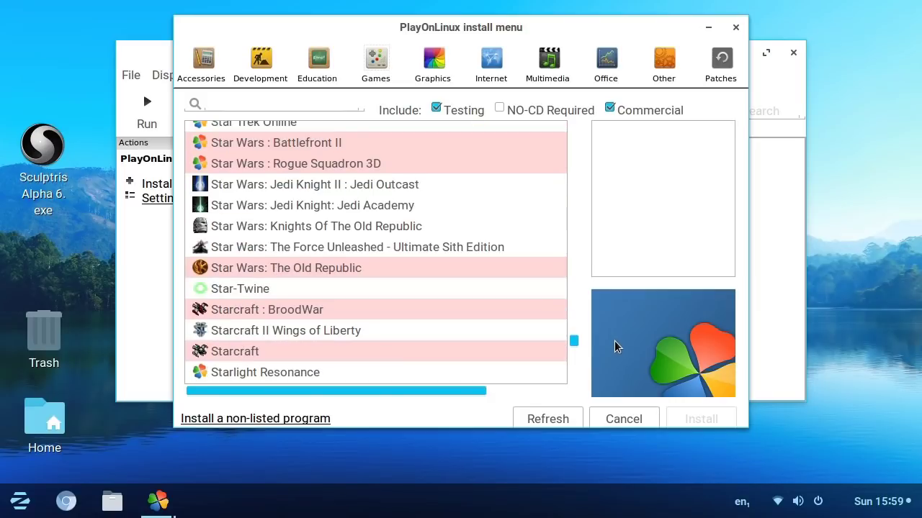
{"action": "left_click", "coordinate": [321, 186]}
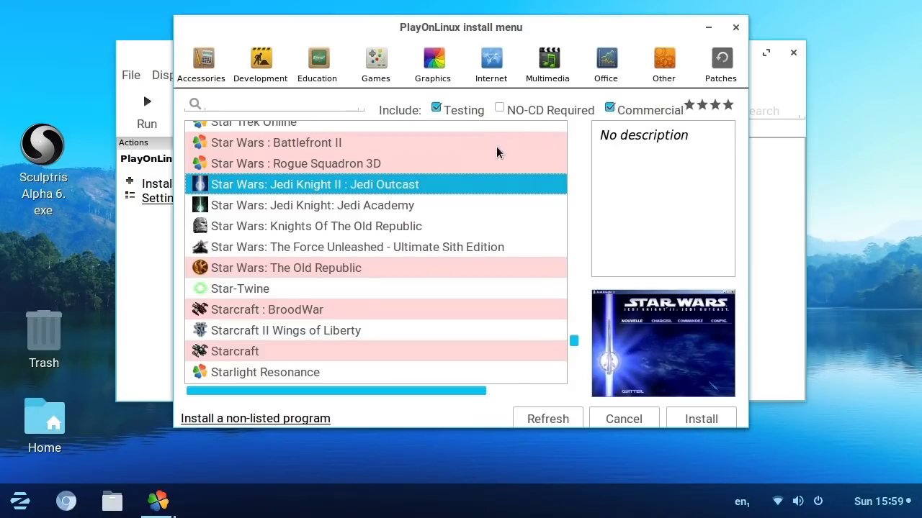
Look through the Graphics category and view the details of Adobe Photoshop CS6
{"action": "left_click", "coordinate": [432, 60]}
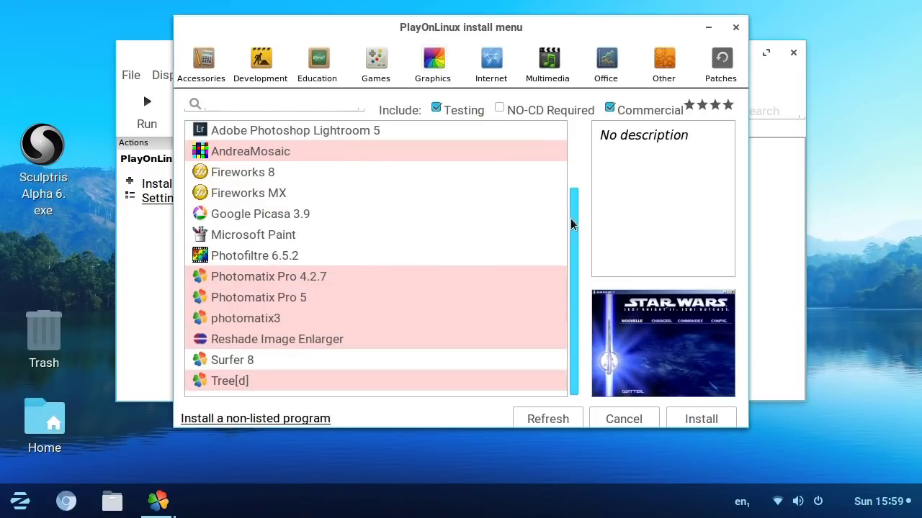
{"action": "scroll", "coordinate": [569, 202], "scroll_direction": "up", "scroll_amount": 2}
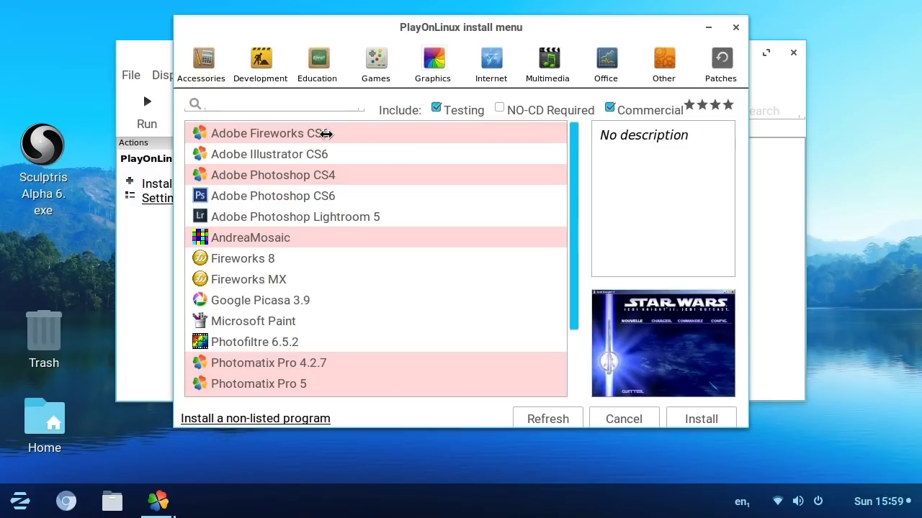
{"action": "left_click", "coordinate": [364, 195]}
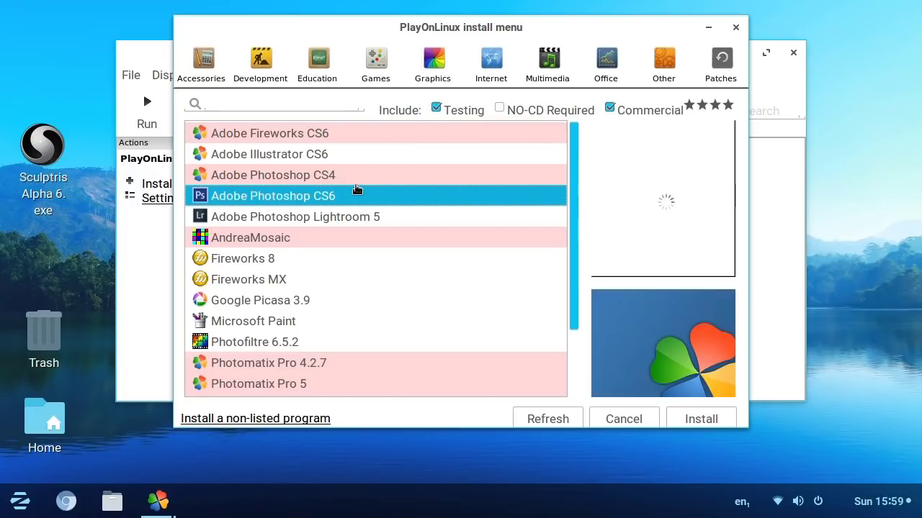
Browse the programs offered in the Internet, Multimedia and Office categories
{"action": "left_click", "coordinate": [490, 61]}
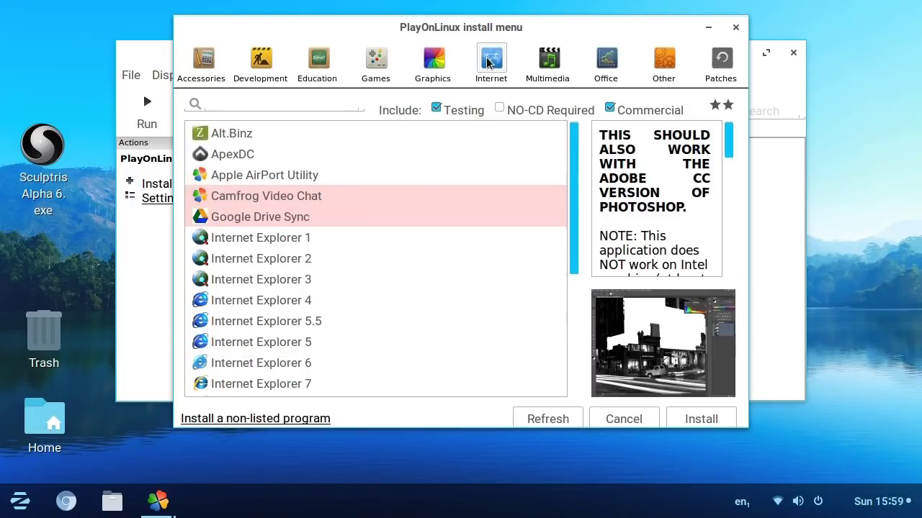
{"action": "left_click_drag", "start_coordinate": [572, 168], "coordinate": [578, 251]}
{"action": "left_click", "coordinate": [550, 64]}
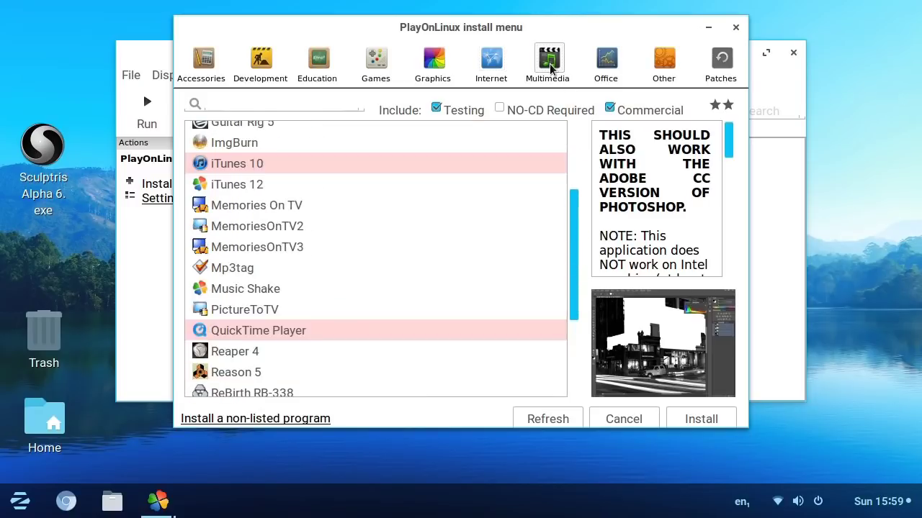
{"action": "left_click", "coordinate": [606, 64]}
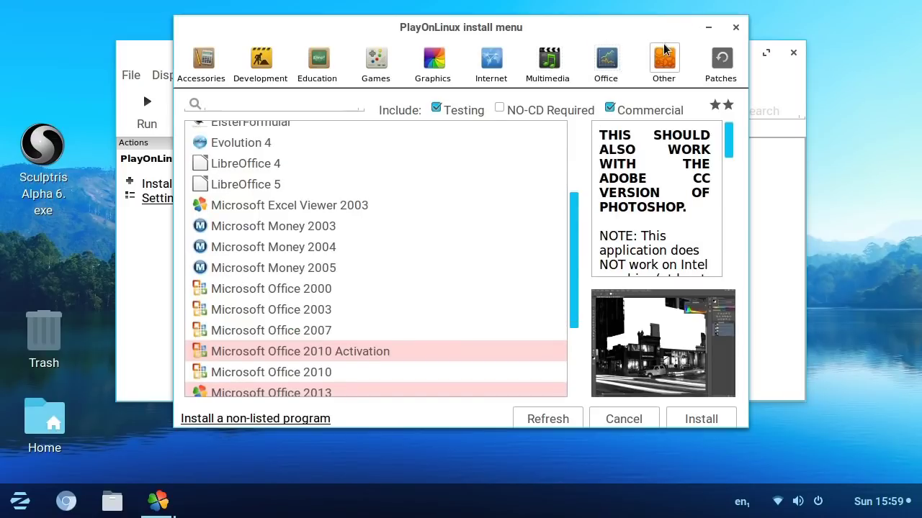
Start installing Google SketchUp from the Accessories category, using the method that downloads the program
{"action": "left_click", "coordinate": [204, 63]}
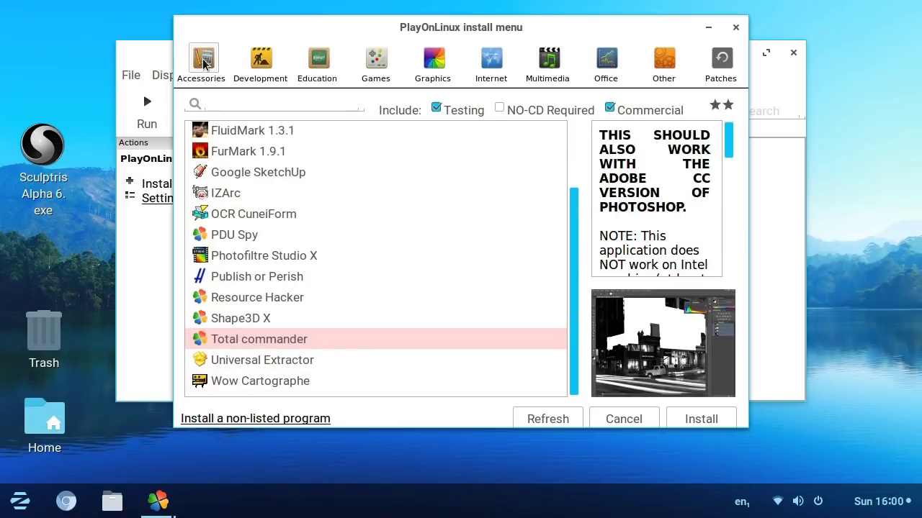
{"action": "left_click", "coordinate": [295, 175]}
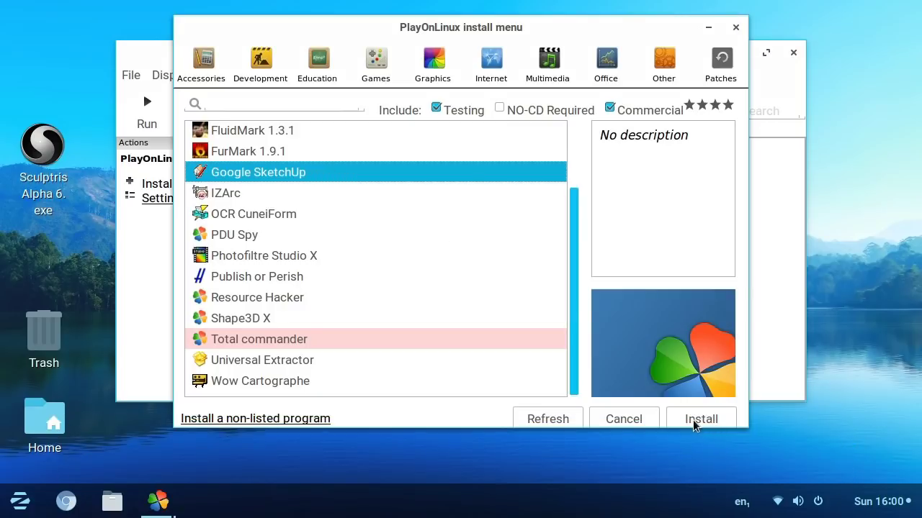
{"action": "left_click", "coordinate": [691, 424]}
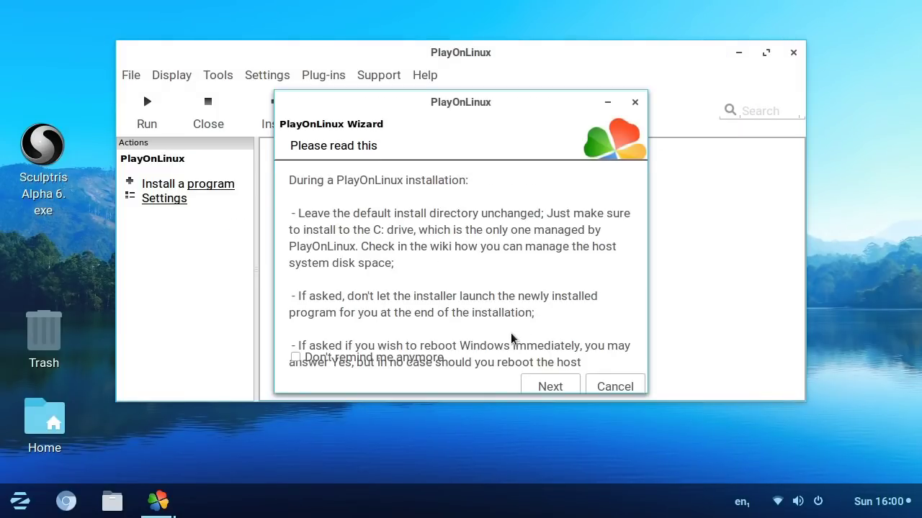
{"action": "left_click", "coordinate": [546, 382]}
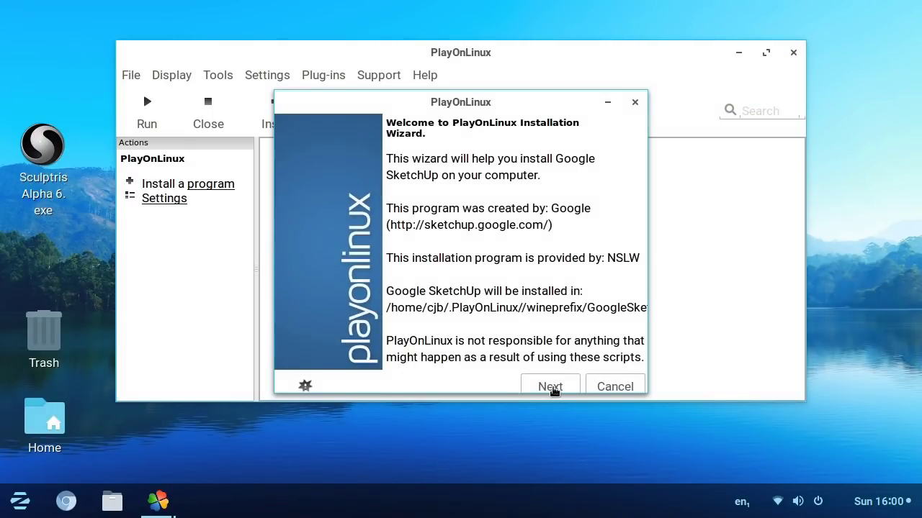
{"action": "left_click", "coordinate": [551, 388]}
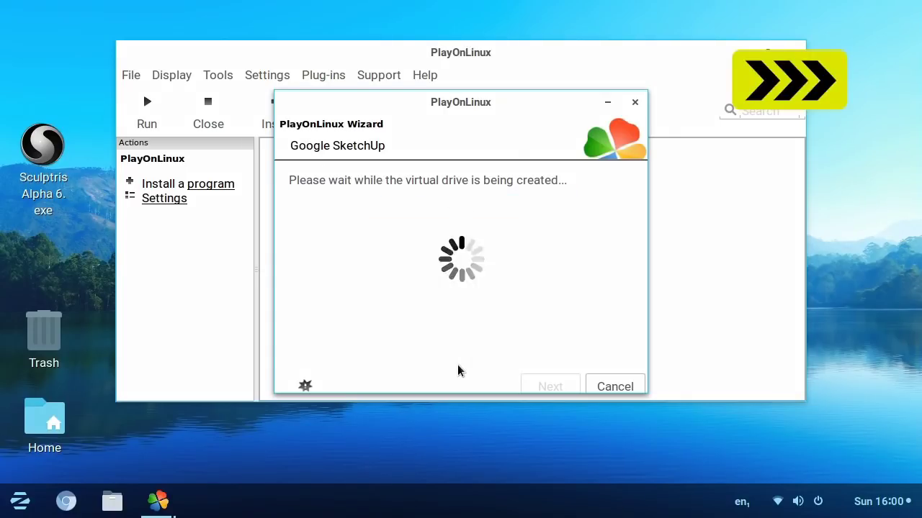
{"action": "left_click", "coordinate": [389, 223]}
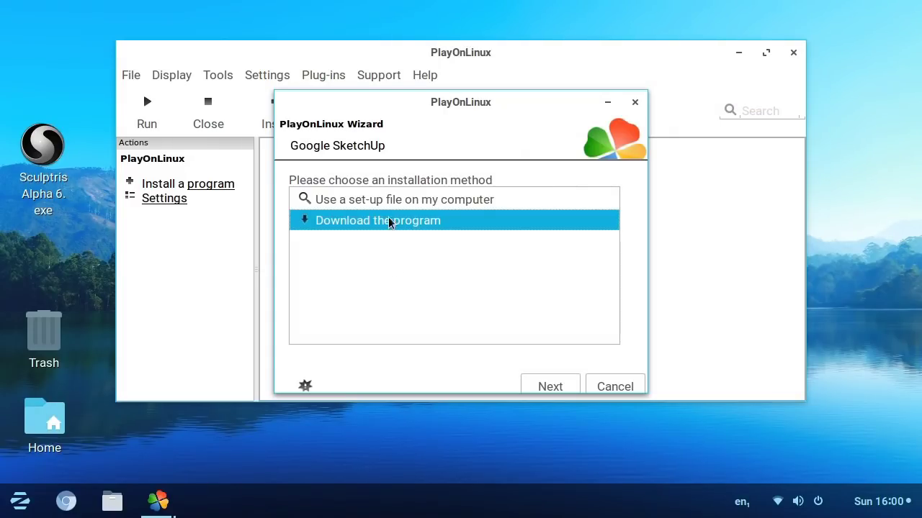
{"action": "left_click", "coordinate": [547, 383]}
{"action": "left_click", "coordinate": [548, 383]}
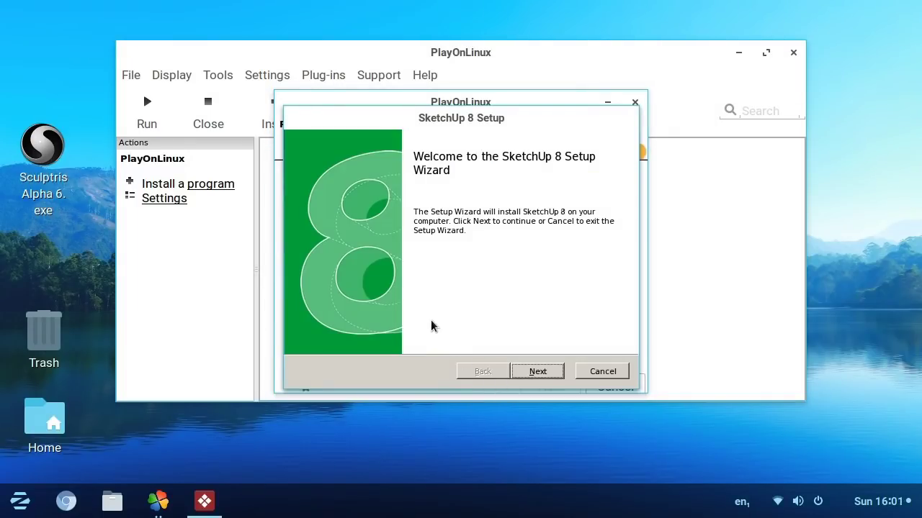
Run the SketchUp 8 setup, accepting the license agreement and keeping the default destination folder
{"action": "left_click", "coordinate": [537, 371]}
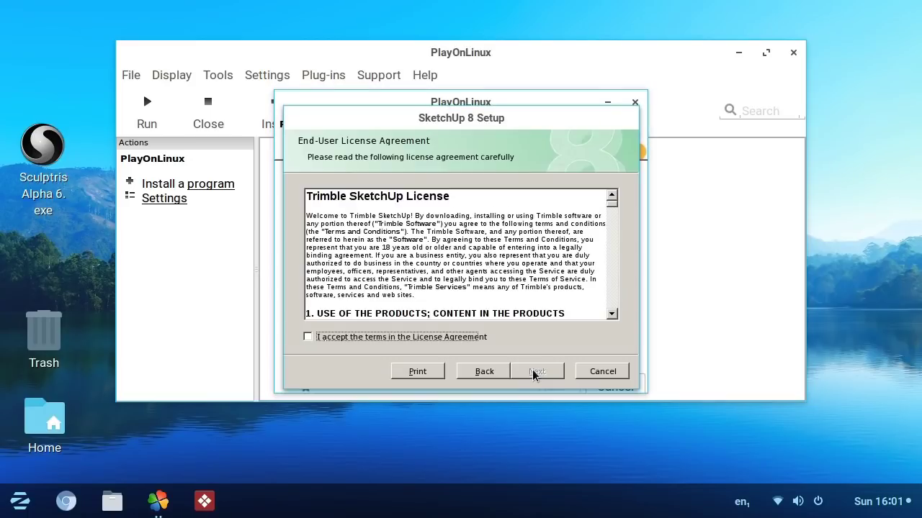
{"action": "left_click", "coordinate": [308, 337]}
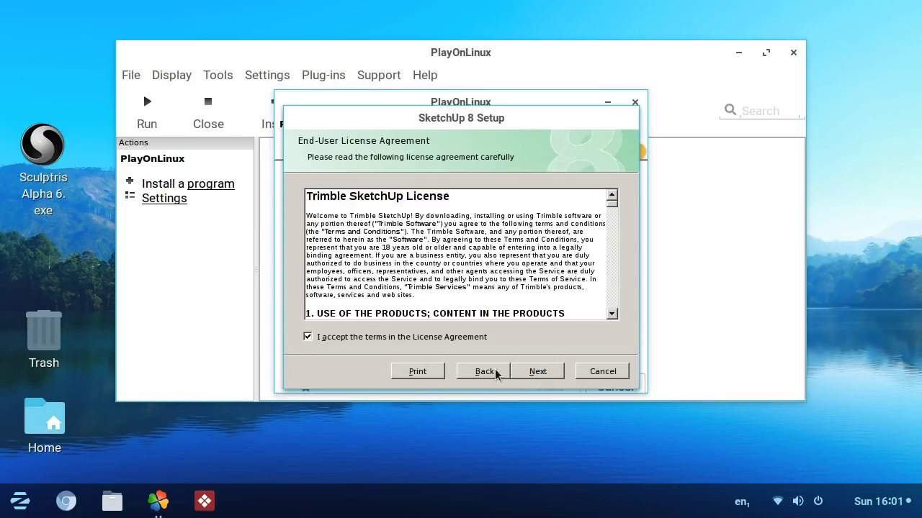
{"action": "left_click", "coordinate": [538, 371]}
{"action": "left_click", "coordinate": [538, 371]}
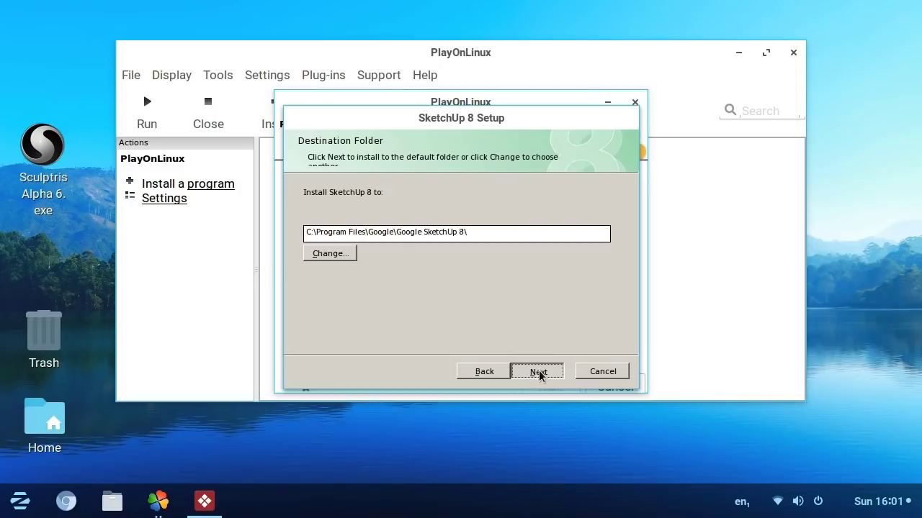
{"action": "left_click", "coordinate": [539, 372]}
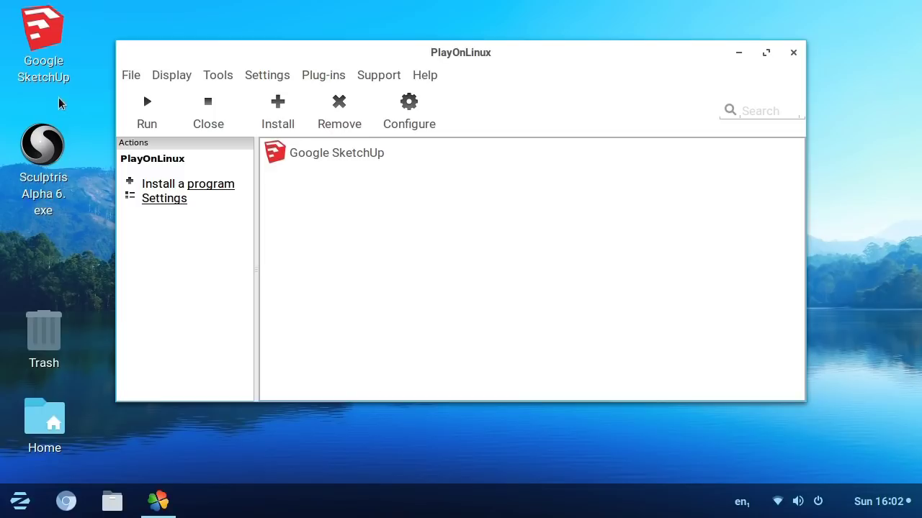
Launch Google SketchUp from the desktop and start a model with the Simple Template - Feet and Inches
{"action": "double_click", "coordinate": [55, 48]}
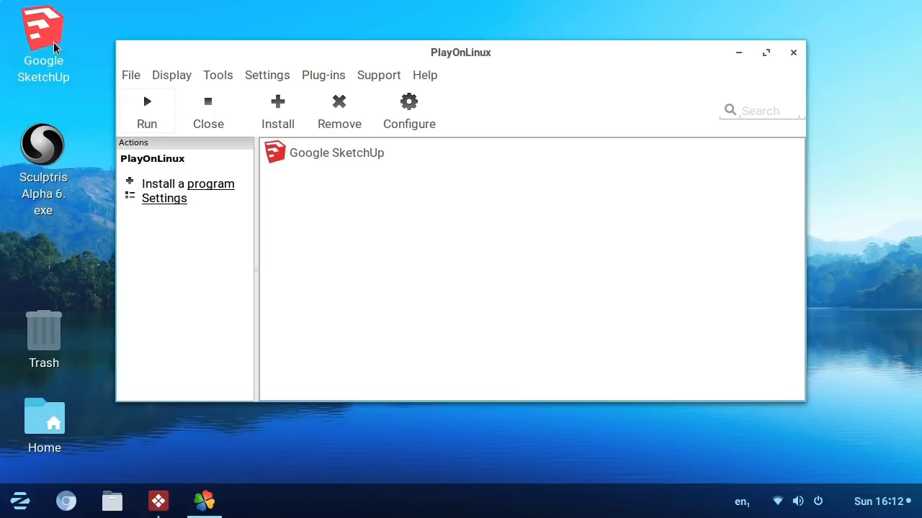
{"action": "left_click", "coordinate": [55, 47]}
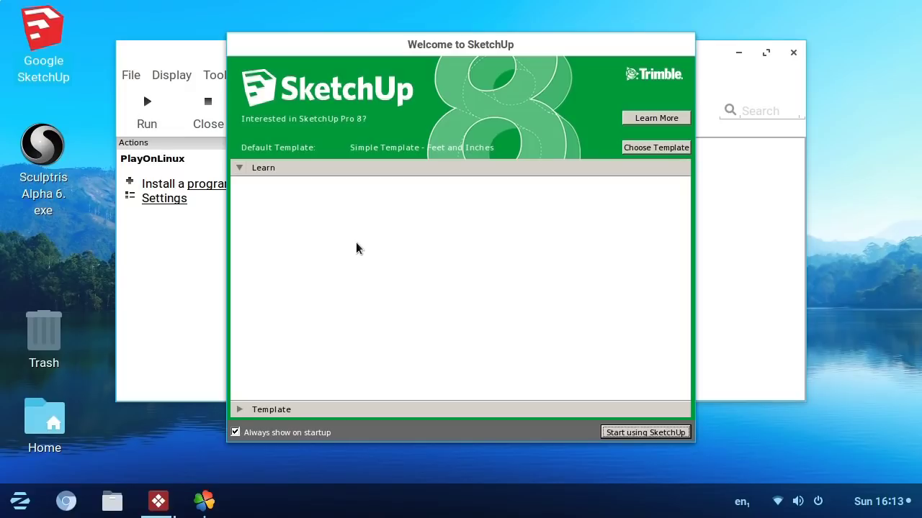
{"action": "left_click", "coordinate": [639, 151]}
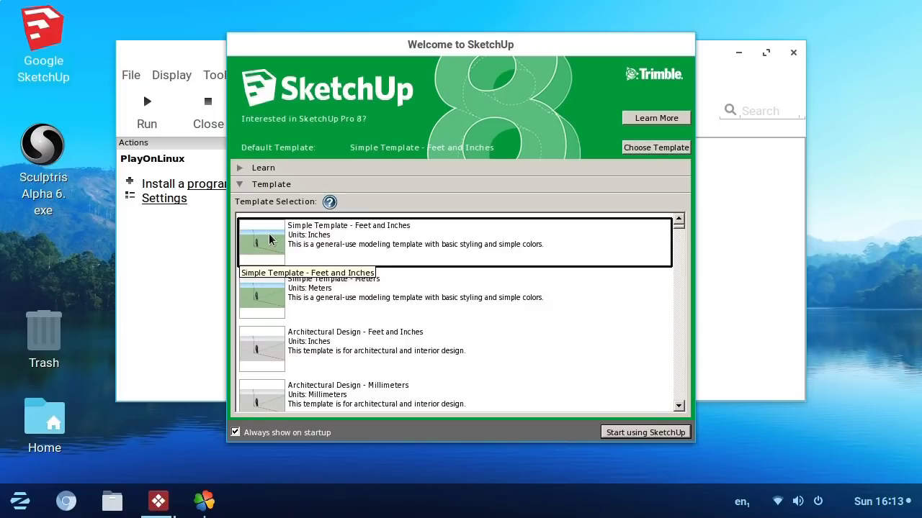
{"action": "left_click", "coordinate": [623, 435]}
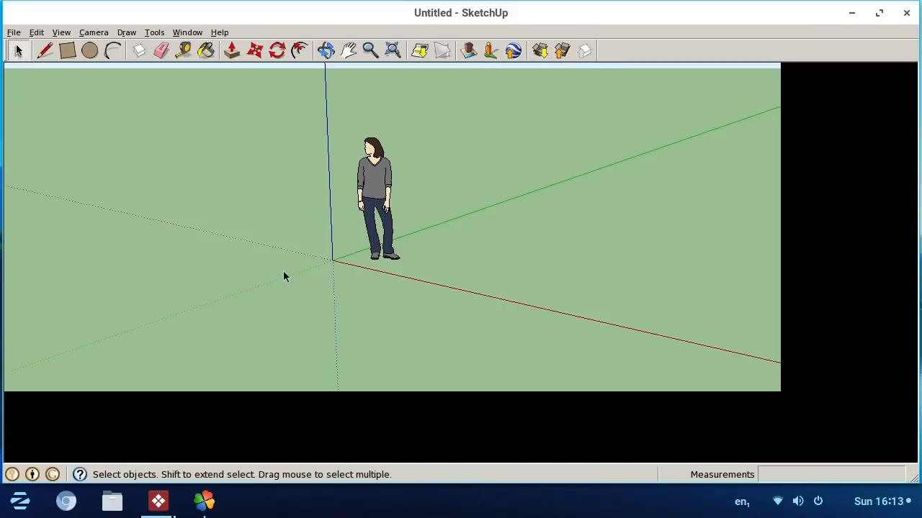
Draw two overlapping rectangles on the ground around the figure, the front one about 31' 9" by 15' 9"
{"action": "left_click", "coordinate": [67, 51]}
{"action": "left_click", "coordinate": [127, 236]}
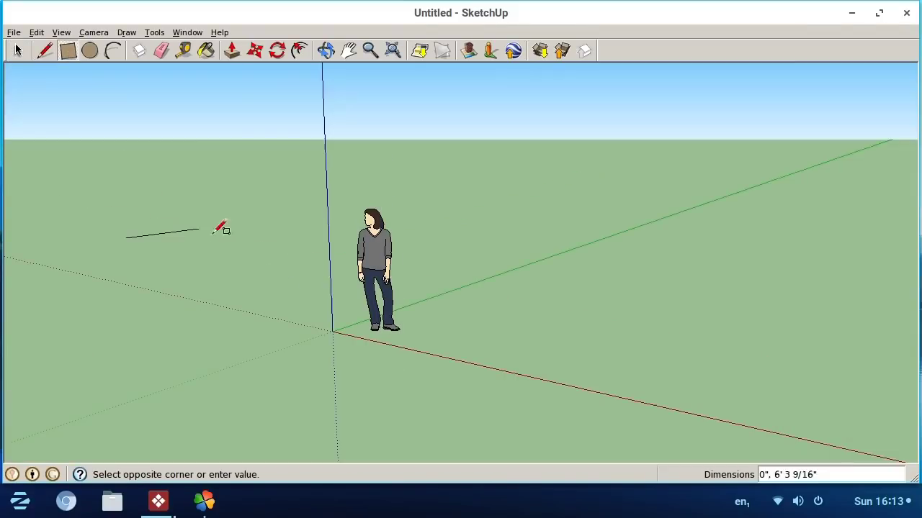
{"action": "left_click", "coordinate": [684, 221]}
{"action": "left_click", "coordinate": [207, 250]}
{"action": "left_click", "coordinate": [395, 424]}
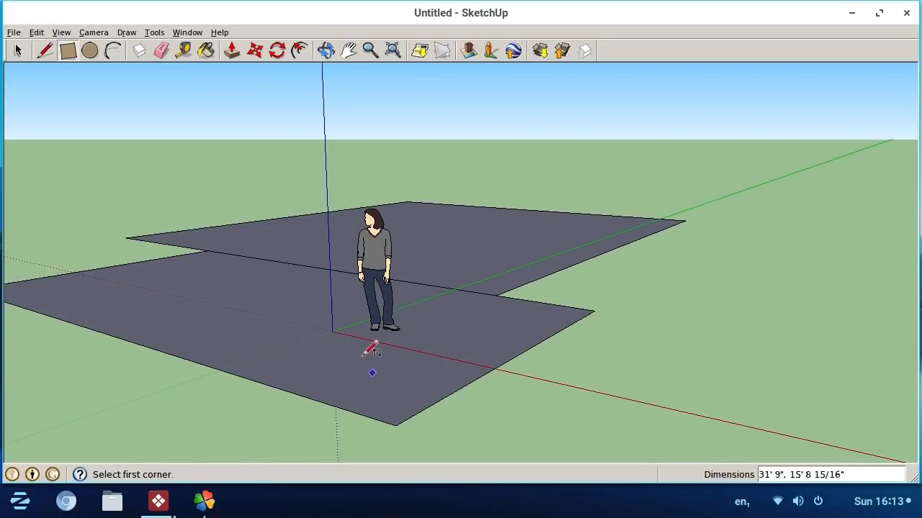
Push/Pull the rear and front rectangles upward into solid blocks, the front one about 6' 10" high
{"action": "left_click", "coordinate": [231, 50]}
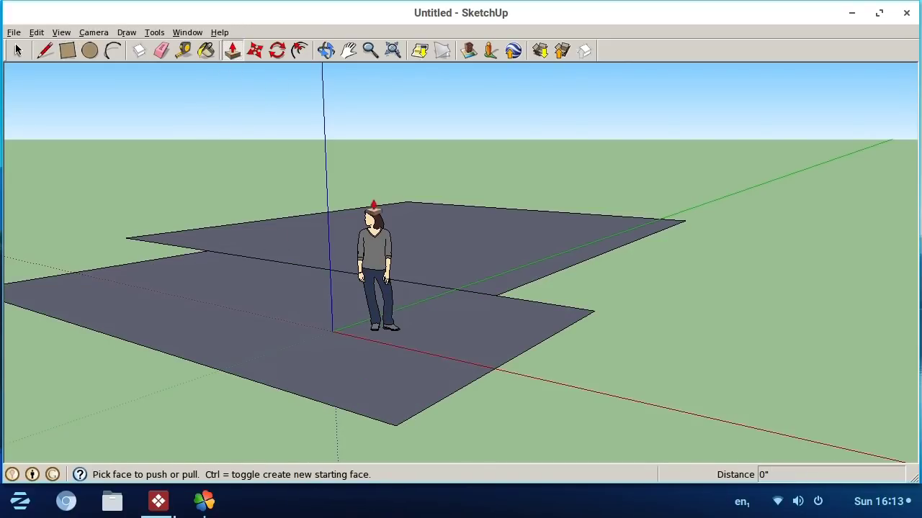
{"action": "left_click", "coordinate": [423, 237]}
{"action": "left_click", "coordinate": [412, 126]}
{"action": "left_click", "coordinate": [284, 331]}
{"action": "left_click", "coordinate": [279, 180]}
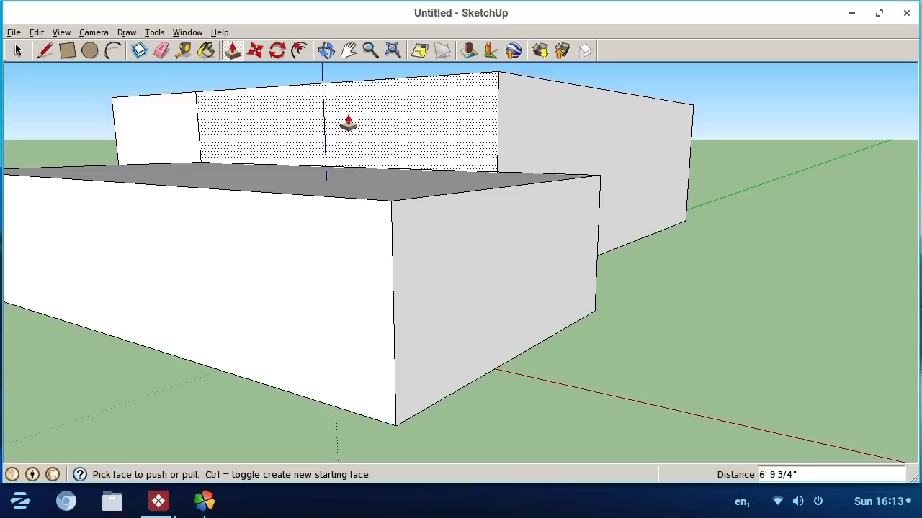
{"action": "left_click", "coordinate": [326, 50]}
{"action": "left_click_drag", "start_coordinate": [699, 232], "coordinate": [578, 304]}
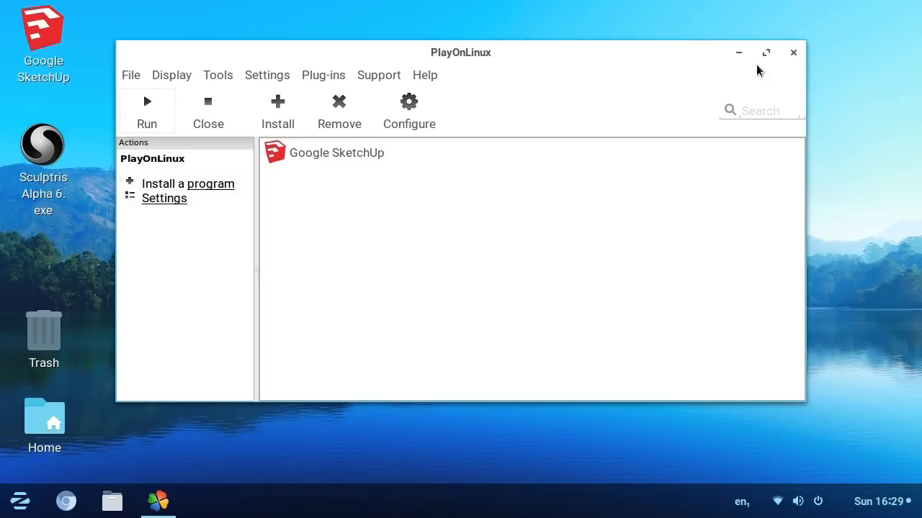
Close all PlayOnLinux windows and launch Winetricks from the Wine application category
{"action": "left_click", "coordinate": [793, 53]}
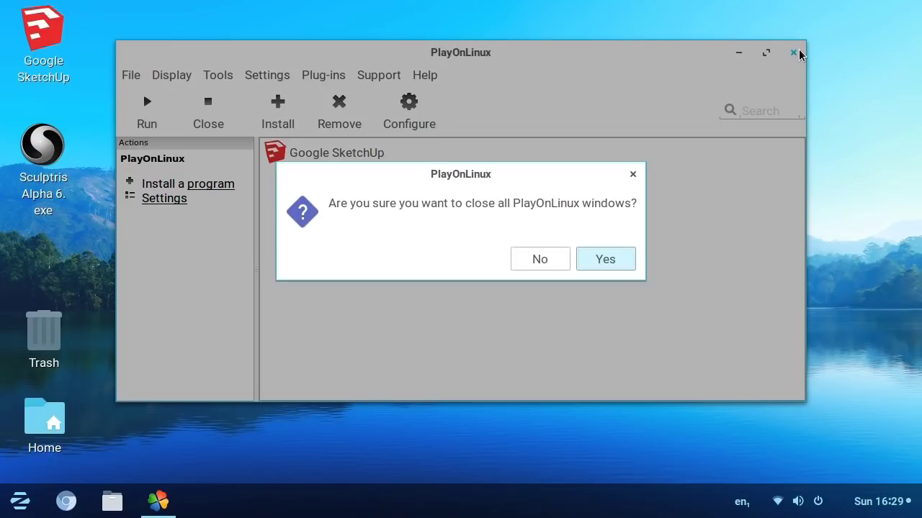
{"action": "left_click", "coordinate": [615, 258]}
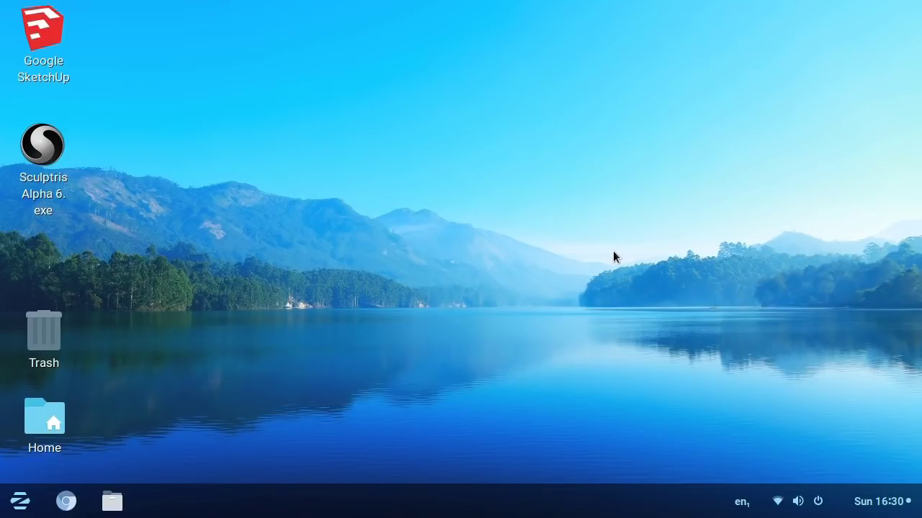
{"action": "left_click", "coordinate": [19, 502]}
{"action": "left_click", "coordinate": [105, 377]}
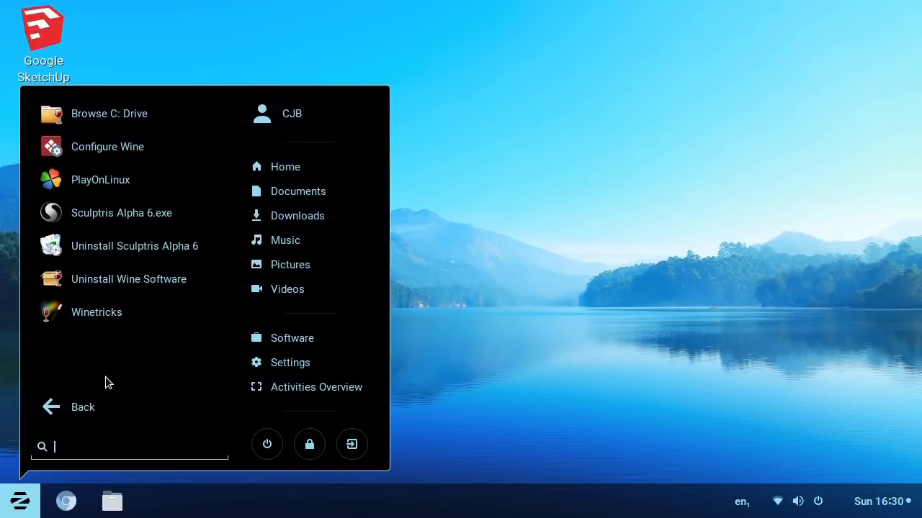
{"action": "left_click", "coordinate": [119, 319]}
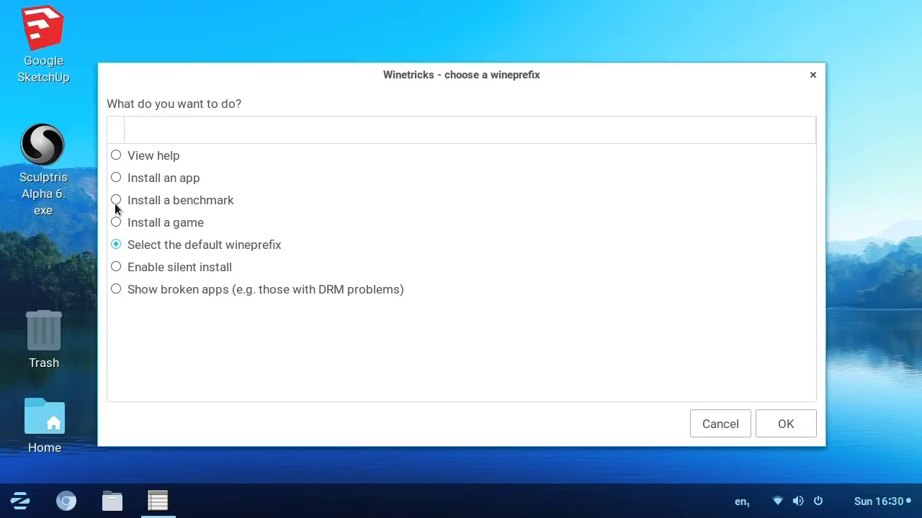
Open the list of apps that Winetricks can install, look through the packages and leave it
{"action": "left_click", "coordinate": [117, 178]}
{"action": "left_click", "coordinate": [765, 424]}
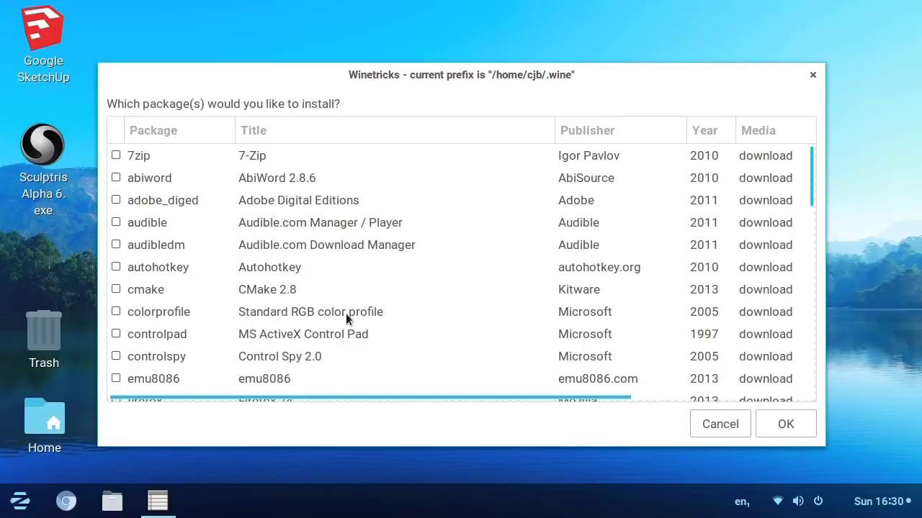
{"action": "mouse_move", "coordinate": [809, 170]}
{"action": "left_mouse_down"}
{"action": "mouse_move", "coordinate": [806, 276]}
{"action": "mouse_move", "coordinate": [795, 292]}
{"action": "left_mouse_up"}
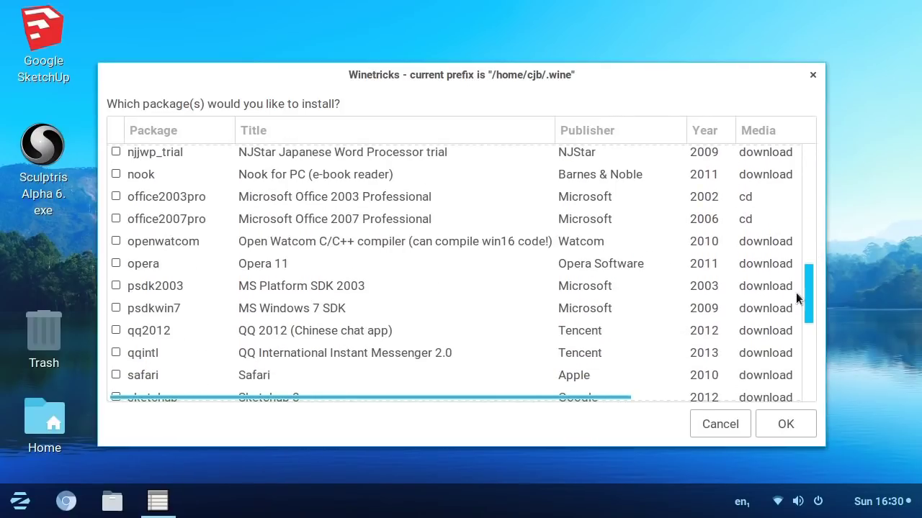
{"action": "left_click", "coordinate": [717, 426]}
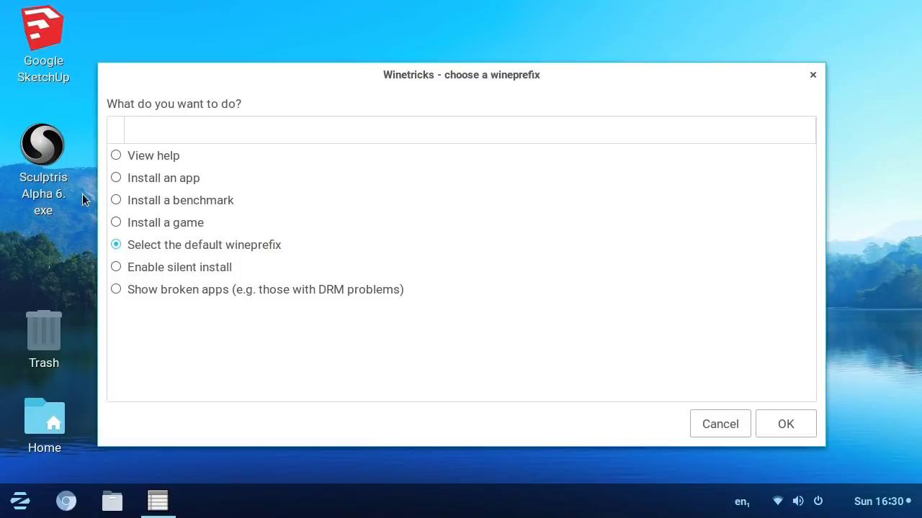
Open the list of games that Winetricks can install and enlarge the window to view all package columns
{"action": "left_click", "coordinate": [735, 424]}
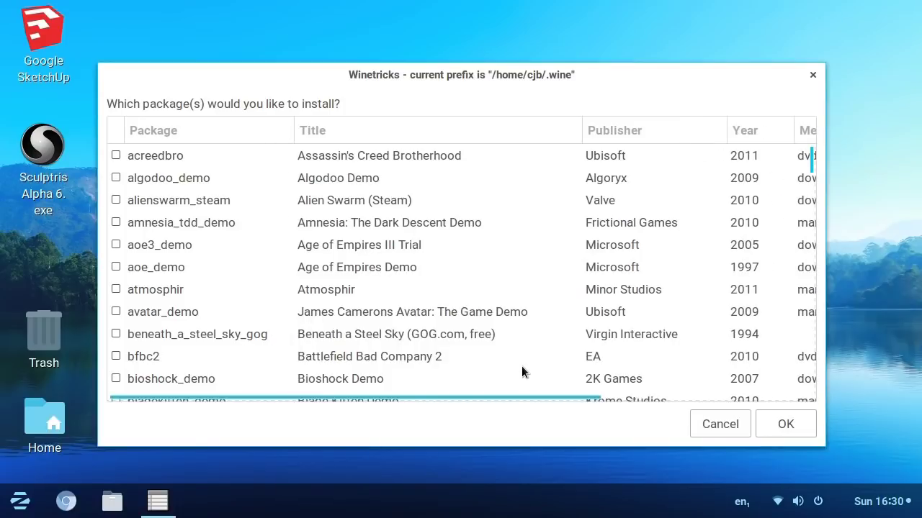
{"action": "left_click_drag", "start_coordinate": [592, 72], "coordinate": [512, 41]}
{"action": "left_click_drag", "start_coordinate": [743, 414], "coordinate": [880, 454]}
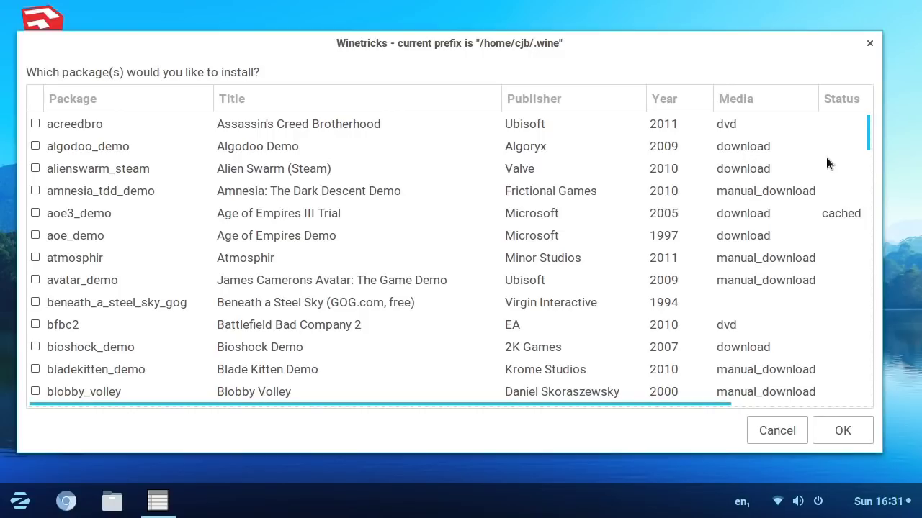
{"action": "left_click_drag", "start_coordinate": [867, 133], "coordinate": [860, 99]}
{"action": "mouse_move", "coordinate": [755, 44]}
{"action": "left_mouse_down"}
{"action": "mouse_move", "coordinate": [794, 25]}
{"action": "mouse_move", "coordinate": [744, 47]}
{"action": "left_mouse_up"}
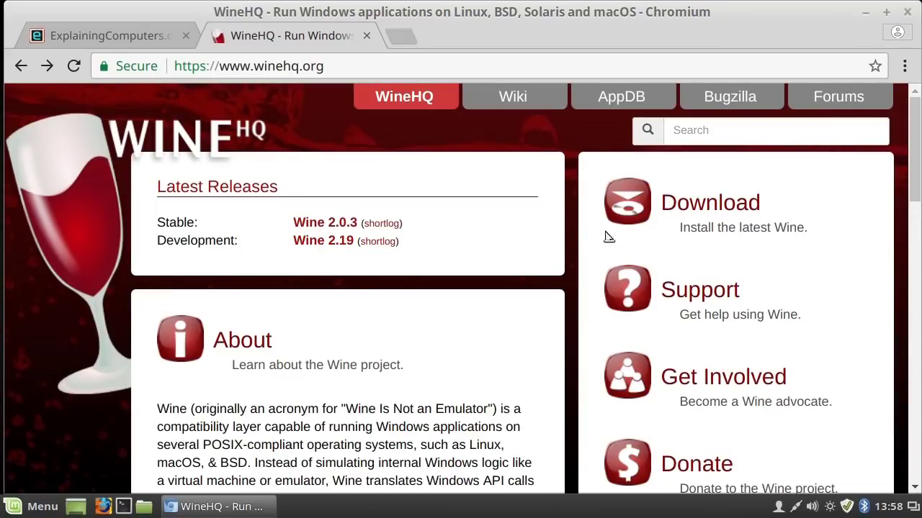
Go from the WineHQ download page to the CodeWeavers site and examine the CrossOver page for Linux
{"action": "left_click", "coordinate": [708, 209]}
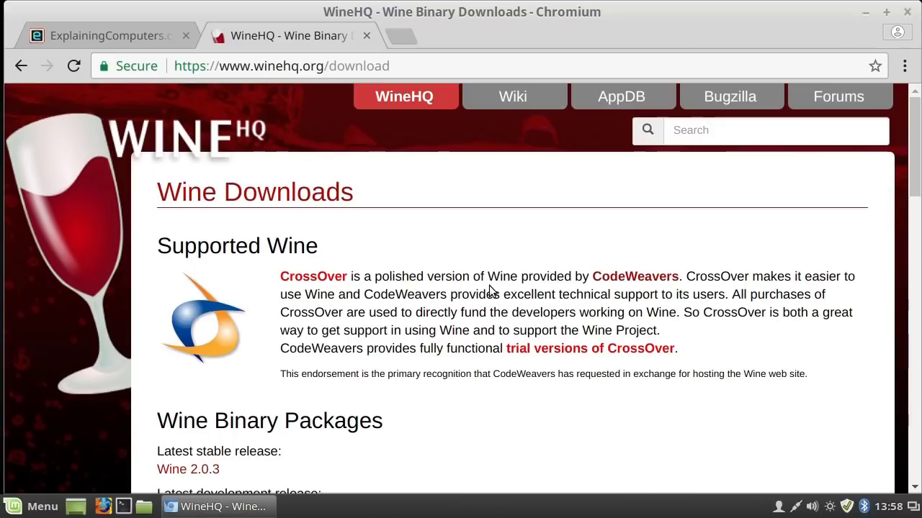
{"action": "left_click", "coordinate": [314, 280]}
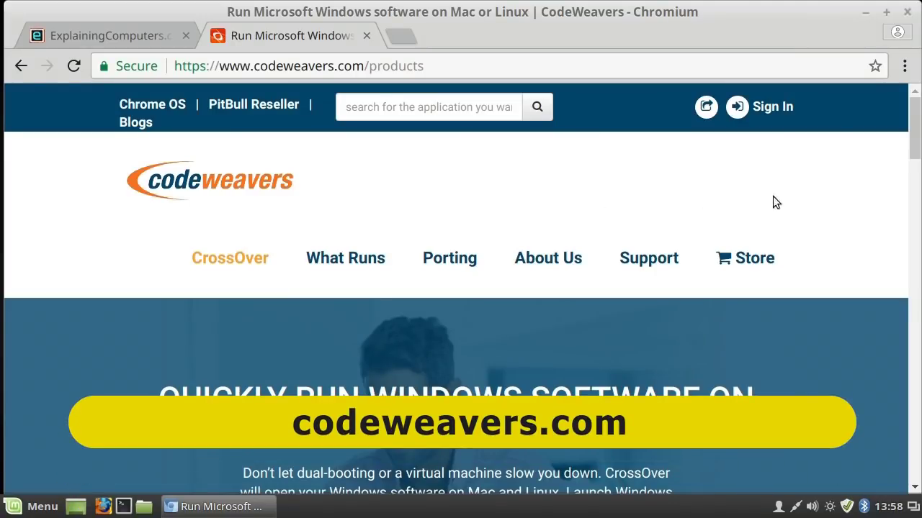
{"action": "left_click_drag", "start_coordinate": [915, 145], "coordinate": [915, 208]}
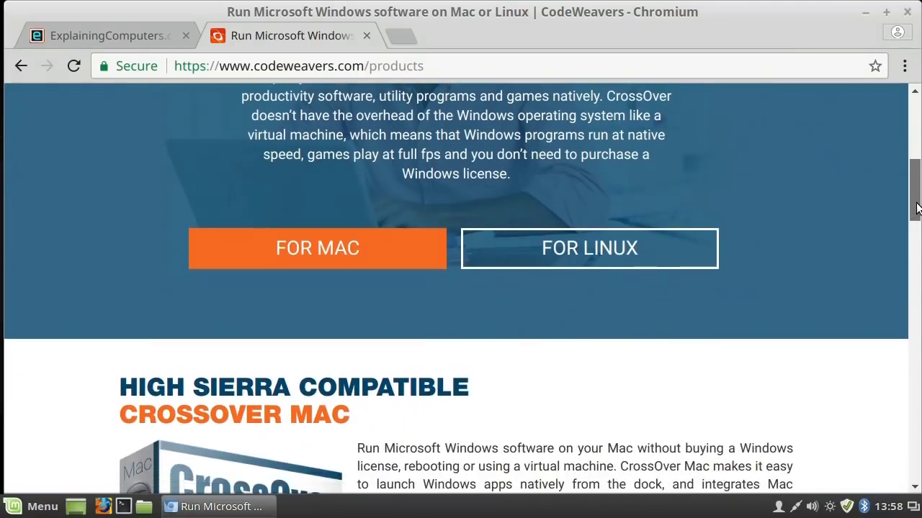
{"action": "left_click", "coordinate": [703, 243]}
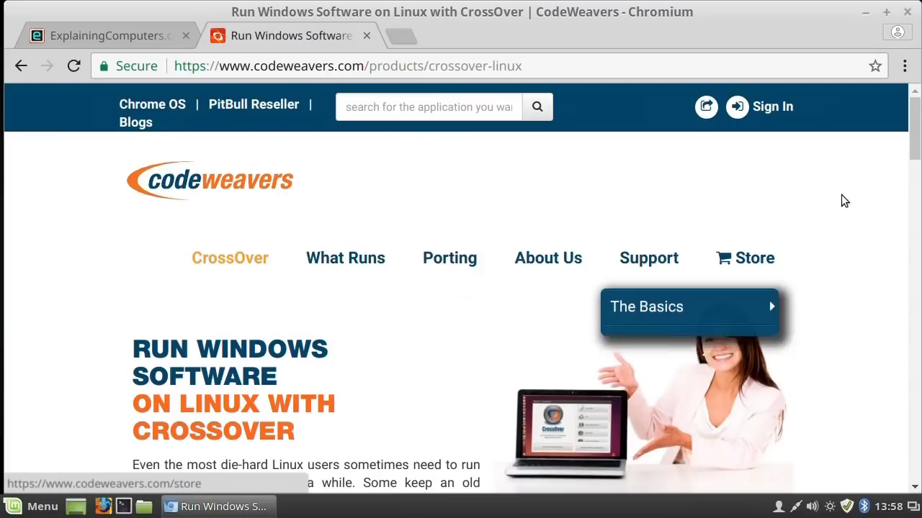
{"action": "left_click_drag", "start_coordinate": [913, 138], "coordinate": [918, 170]}
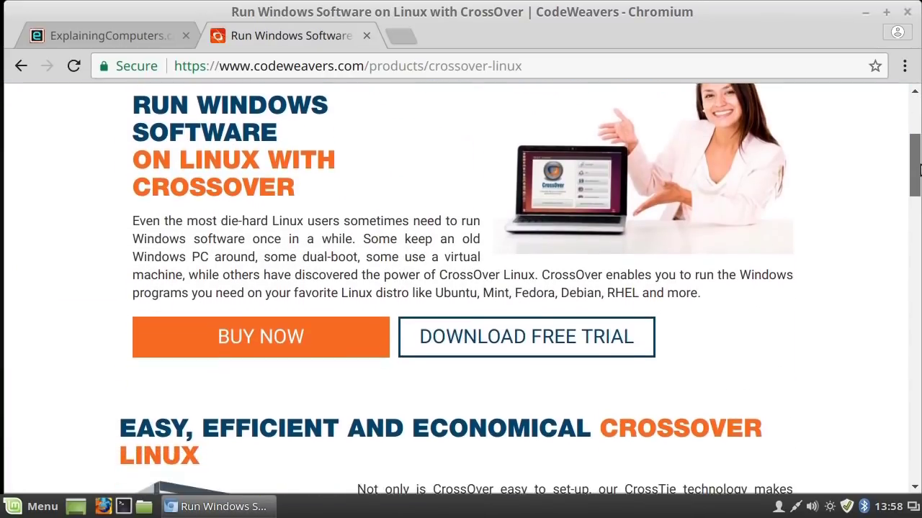
Open the free trial download page for CrossOver Linux and look through it
{"action": "left_click", "coordinate": [558, 339]}
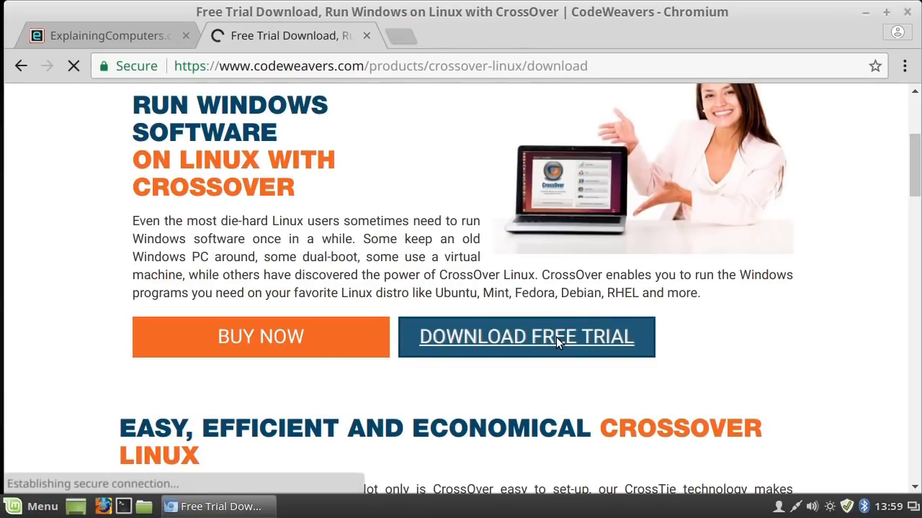
{"action": "left_click_drag", "start_coordinate": [912, 143], "coordinate": [912, 205]}
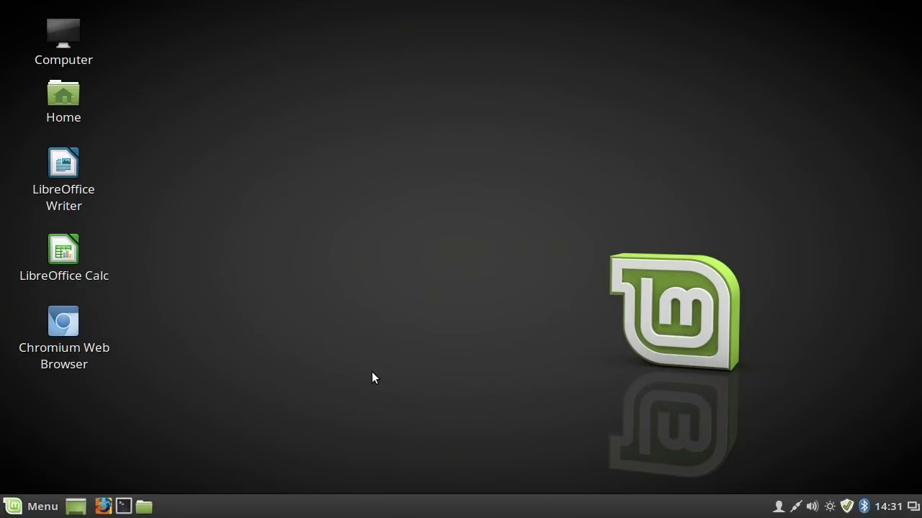
Launch CrossOver from the Other application category and display the available applications in its Windows software installer
{"action": "left_click", "coordinate": [11, 507]}
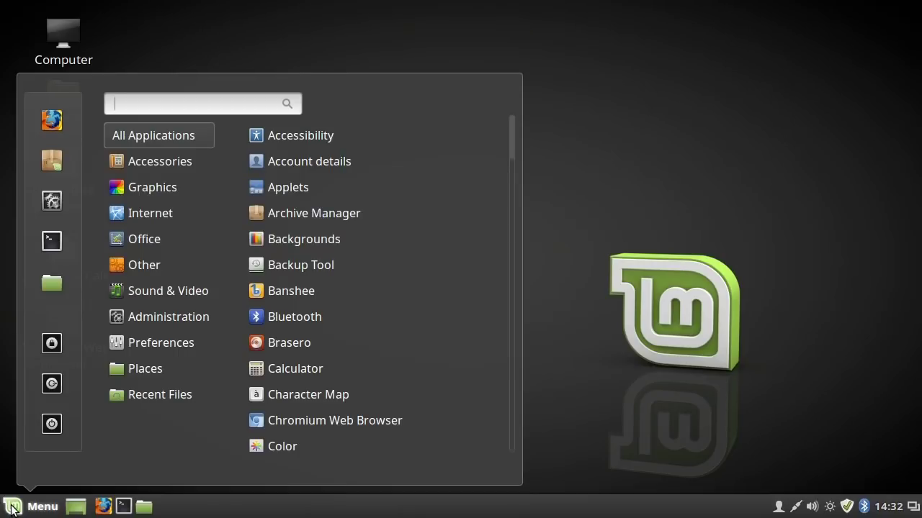
{"action": "mouse_move", "coordinate": [149, 265]}
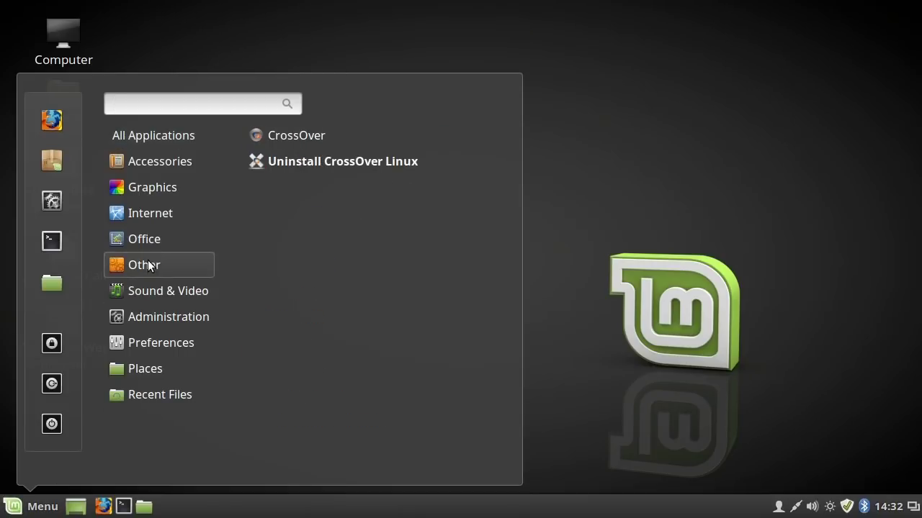
{"action": "left_click", "coordinate": [329, 135]}
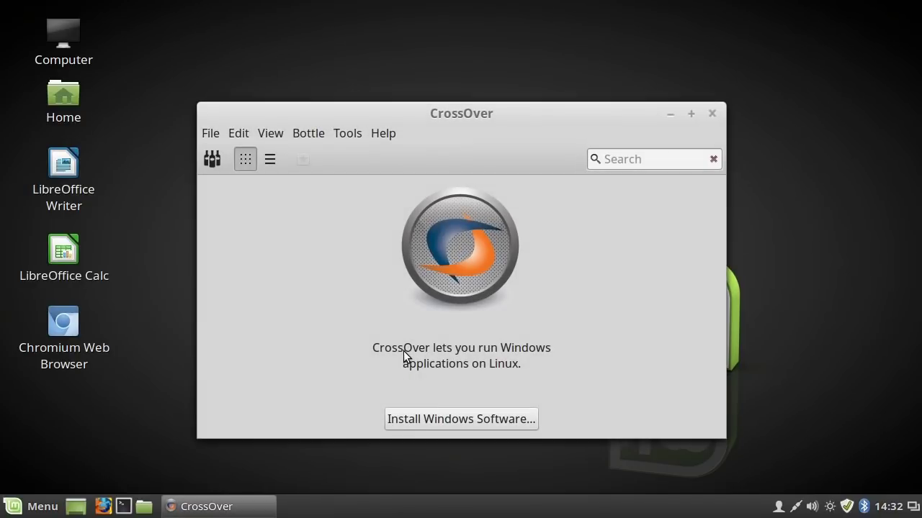
{"action": "left_click", "coordinate": [445, 423]}
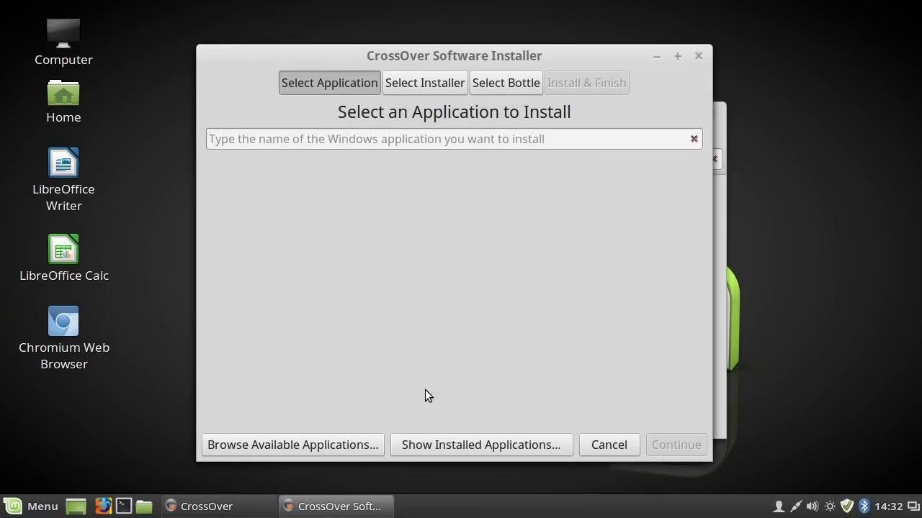
{"action": "left_click", "coordinate": [310, 446]}
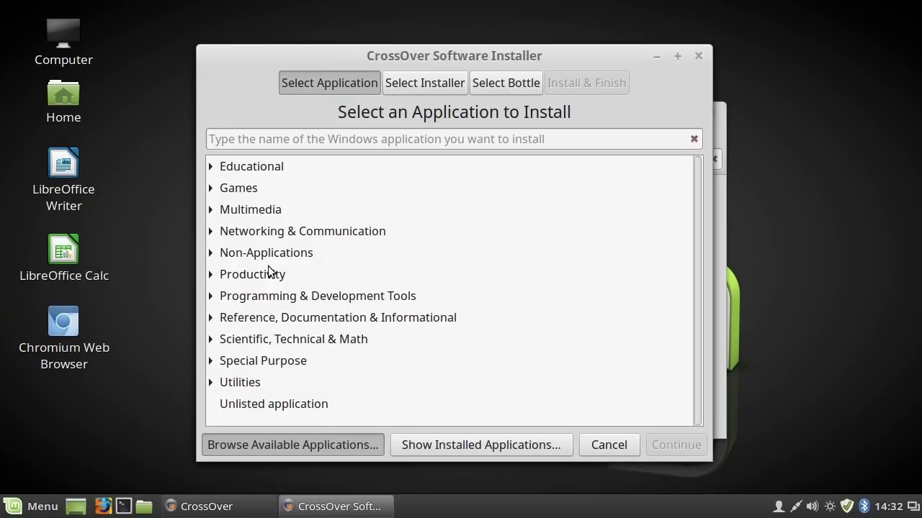
Look through the Educational, Games and Multimedia audio applications that CrossOver can install, collapsing the categories again
{"action": "left_click", "coordinate": [211, 168]}
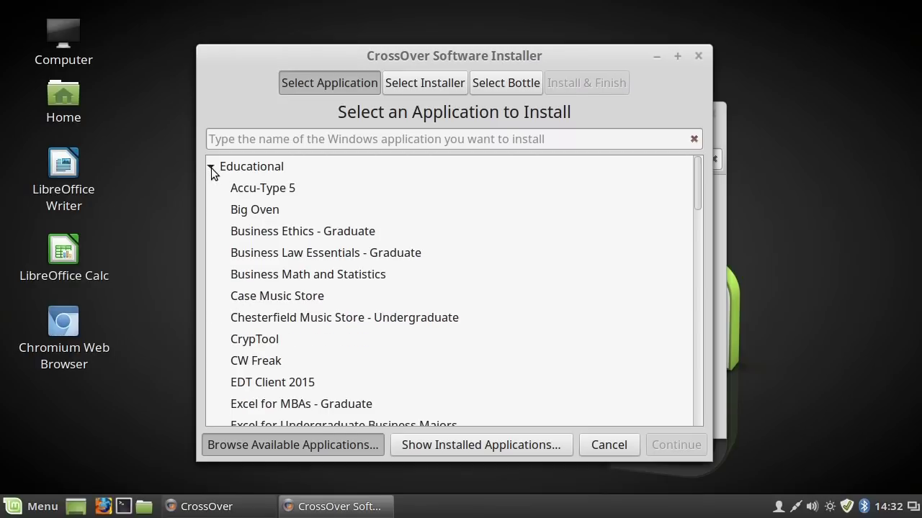
{"action": "left_click_drag", "start_coordinate": [697, 179], "coordinate": [509, 149]}
{"action": "left_click", "coordinate": [211, 166]}
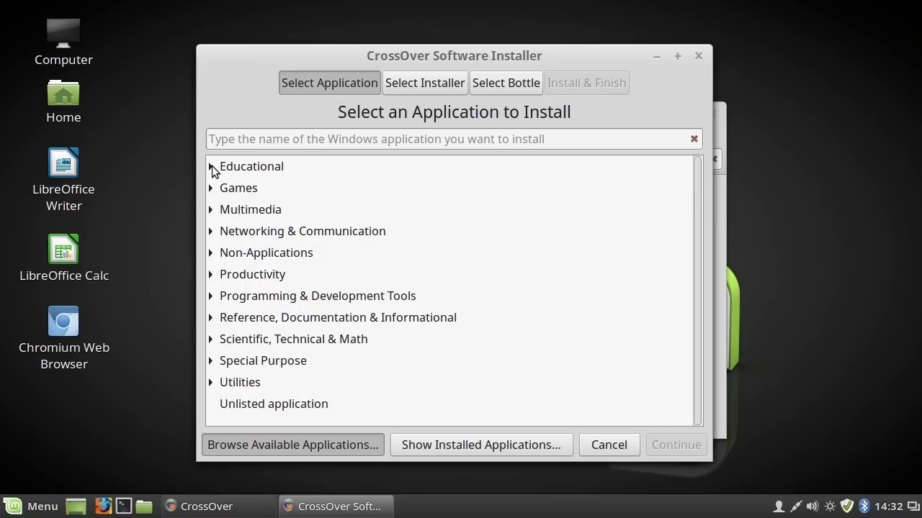
{"action": "left_click", "coordinate": [211, 188]}
{"action": "left_click", "coordinate": [211, 190]}
{"action": "left_click", "coordinate": [212, 209]}
{"action": "left_click", "coordinate": [221, 231]}
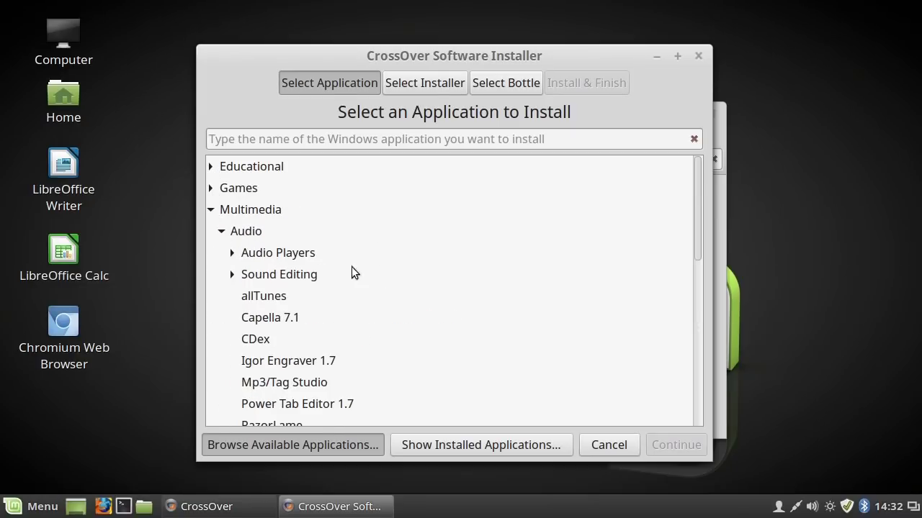
{"action": "left_click_drag", "start_coordinate": [699, 187], "coordinate": [432, 194]}
{"action": "left_click", "coordinate": [210, 209]}
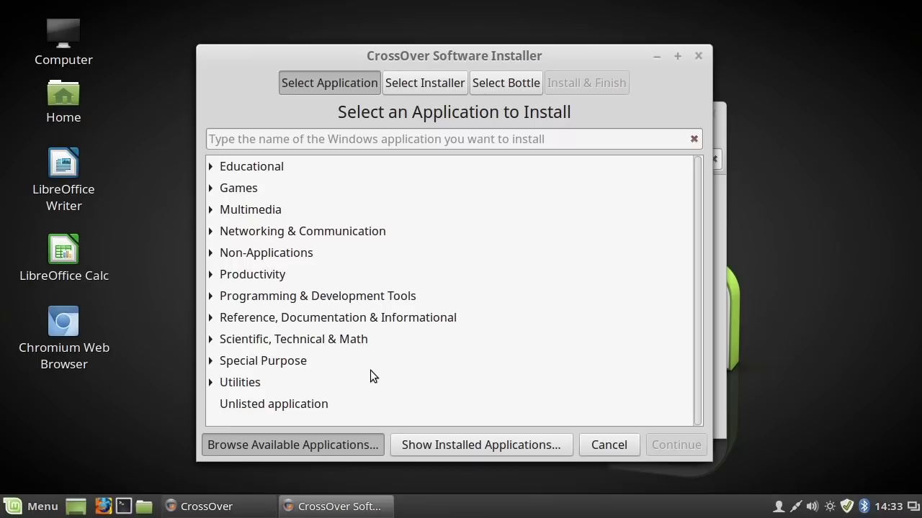
Enter LightWave as the application to install and choose LightWave3D-9.6-windows-installer.exe as the installer source
{"action": "left_click", "coordinate": [397, 138]}
{"action": "type", "text": "LightWave"}
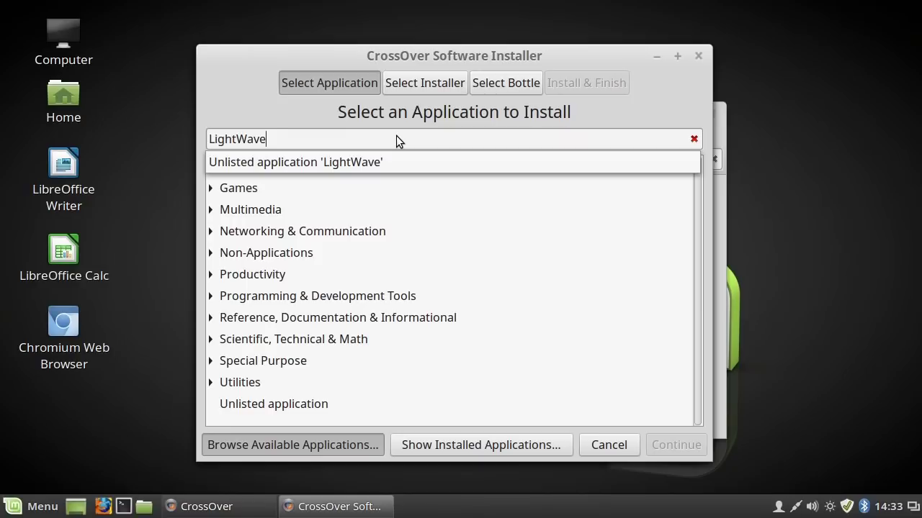
{"action": "left_click", "coordinate": [403, 83]}
{"action": "left_click", "coordinate": [407, 81]}
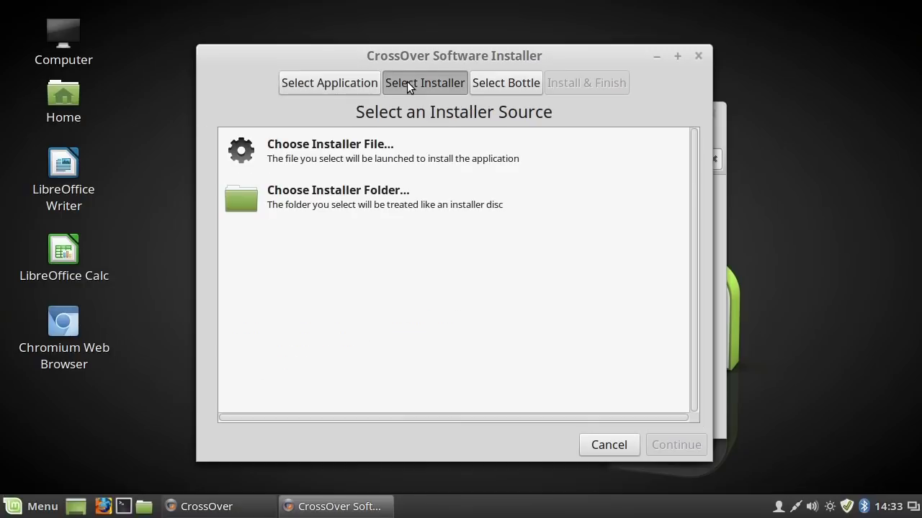
{"action": "left_click", "coordinate": [354, 150]}
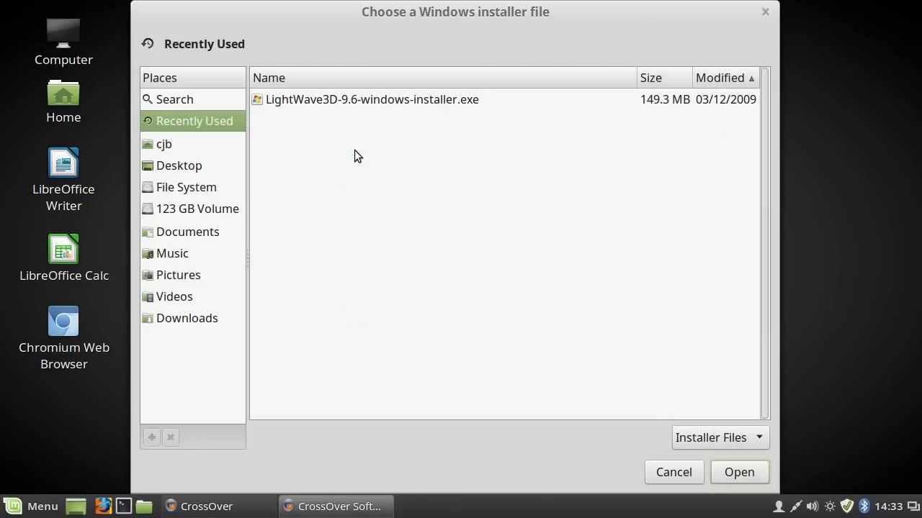
{"action": "left_click", "coordinate": [344, 103]}
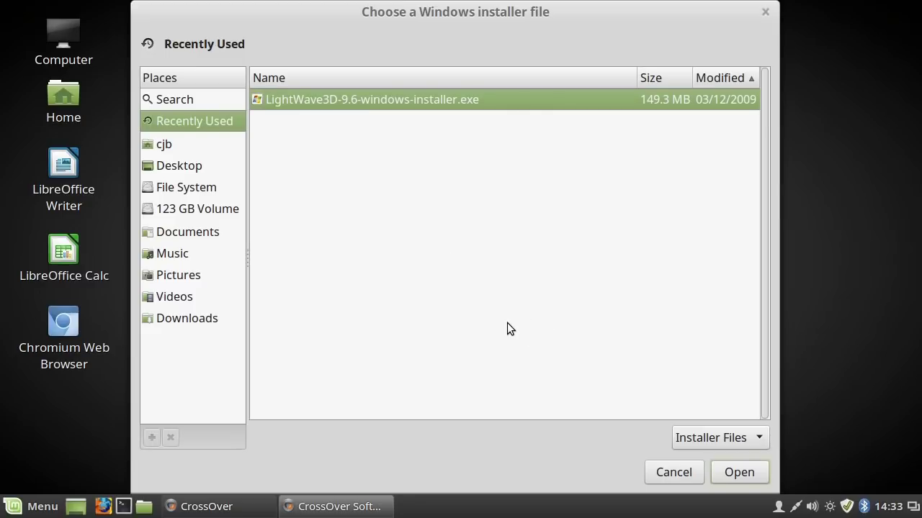
{"action": "left_click", "coordinate": [725, 475]}
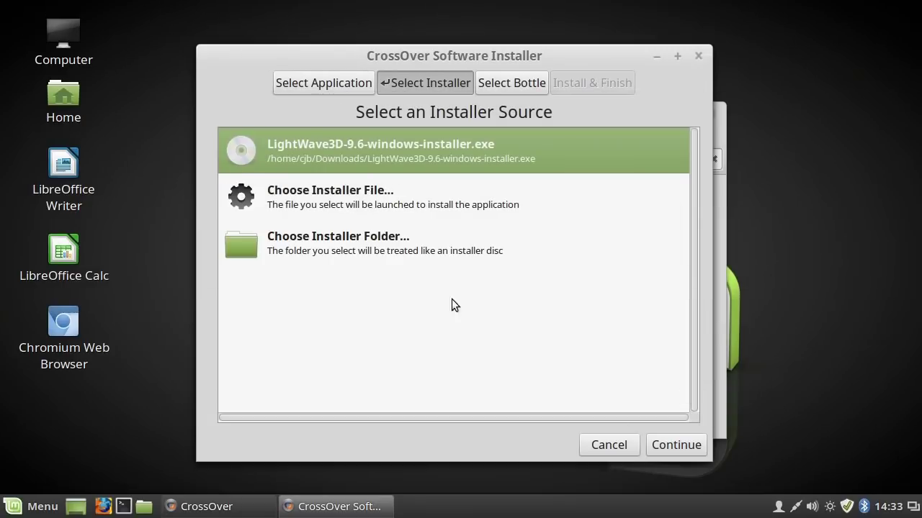
Choose a new Windows 7 64-bit bottle for the installation and name it LightWave
{"action": "left_click", "coordinate": [501, 85]}
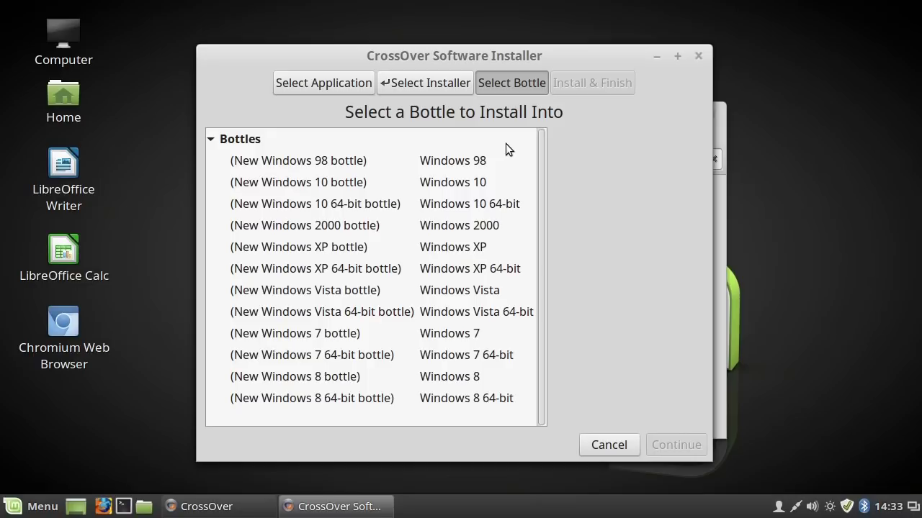
{"action": "left_click", "coordinate": [355, 356]}
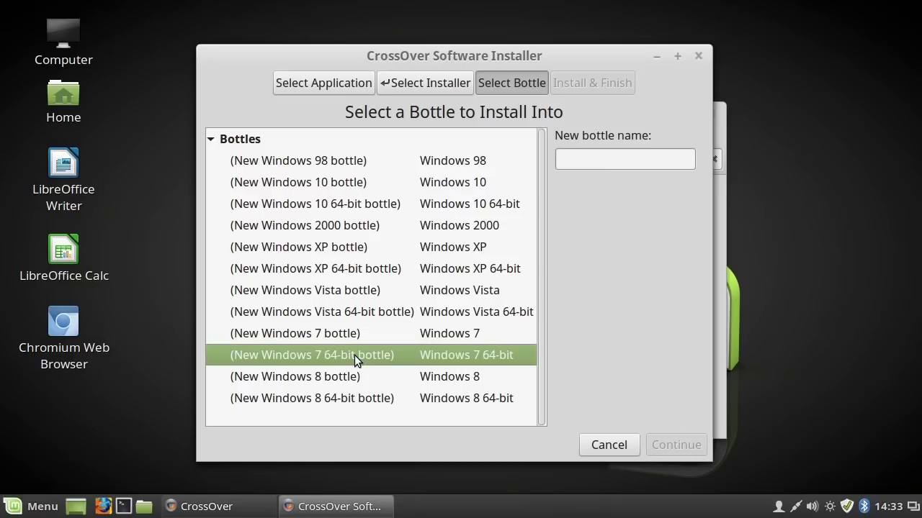
{"action": "left_click", "coordinate": [584, 161]}
{"action": "type", "text": "LightWave"}
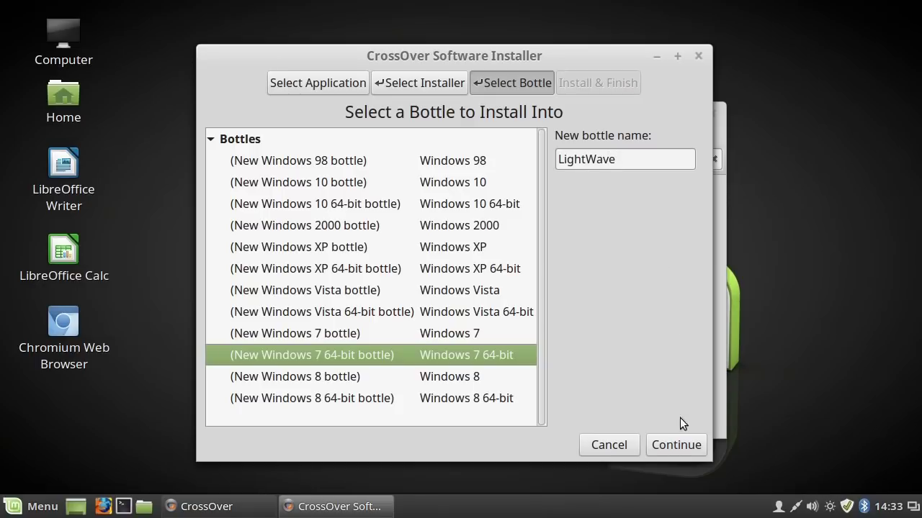
{"action": "left_click", "coordinate": [680, 443]}
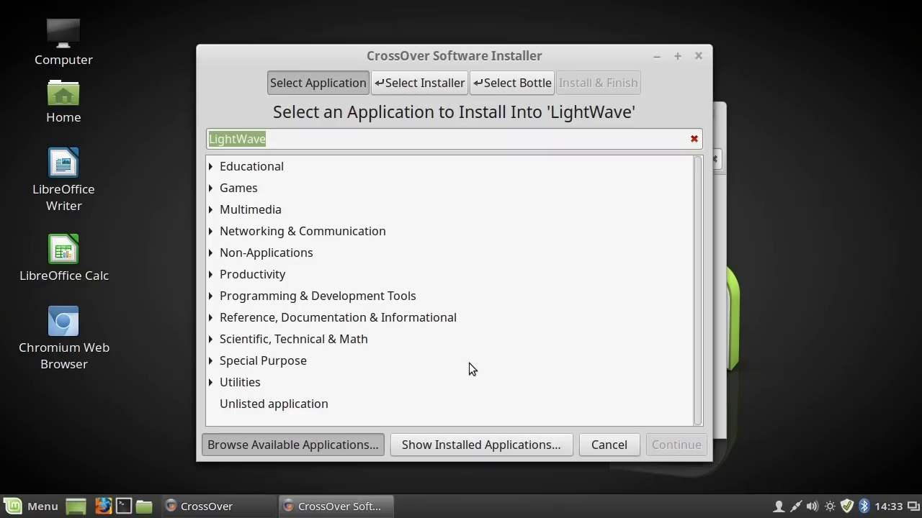
Select the unlisted application profile for LightWave and start the installation
{"action": "left_click", "coordinate": [285, 408]}
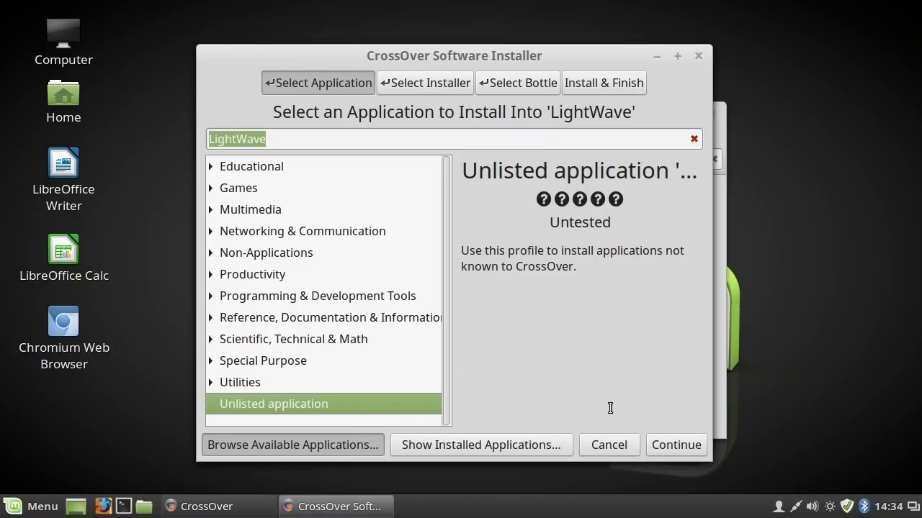
{"action": "left_click", "coordinate": [670, 447]}
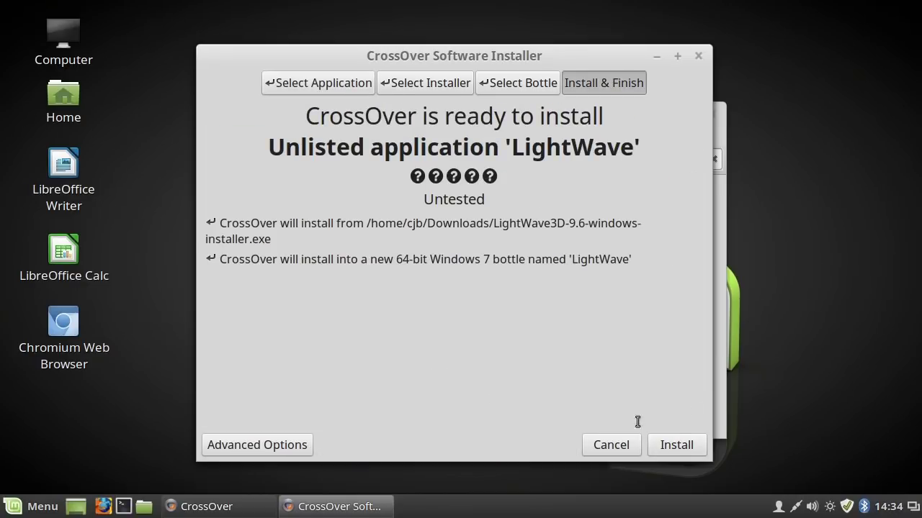
{"action": "left_click", "coordinate": [677, 445]}
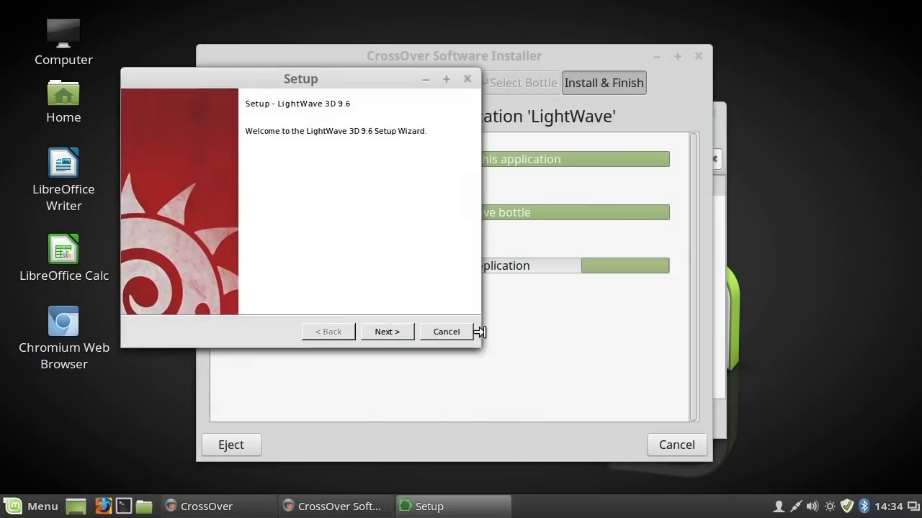
Complete the LightWave 3D 9.6 setup wizard, accepting the license agreement and the 64 bit version, and close the readme
{"action": "left_click", "coordinate": [381, 334]}
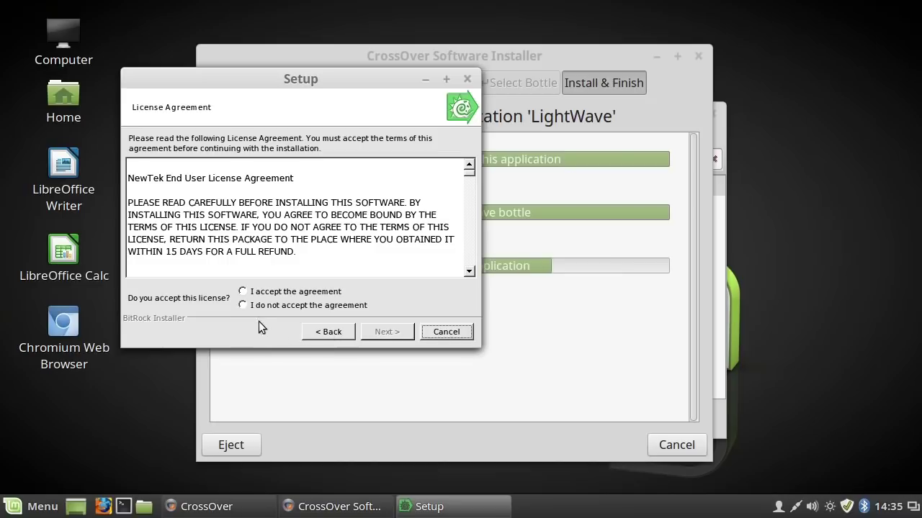
{"action": "left_click", "coordinate": [243, 292]}
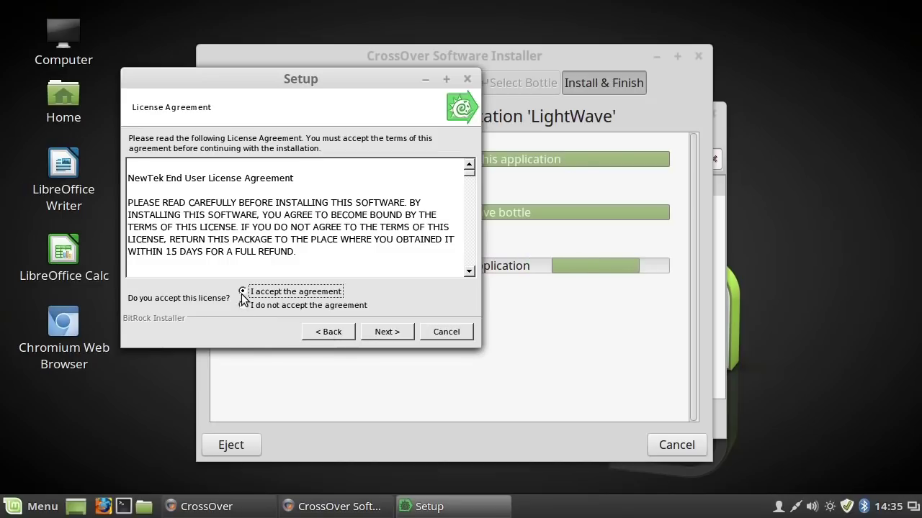
{"action": "left_click", "coordinate": [384, 335]}
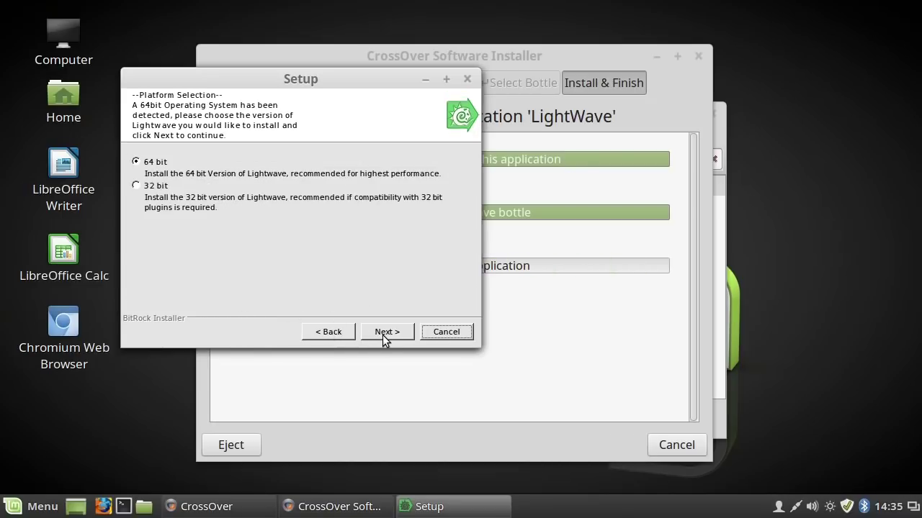
{"action": "left_click", "coordinate": [383, 336]}
{"action": "left_click", "coordinate": [528, 373]}
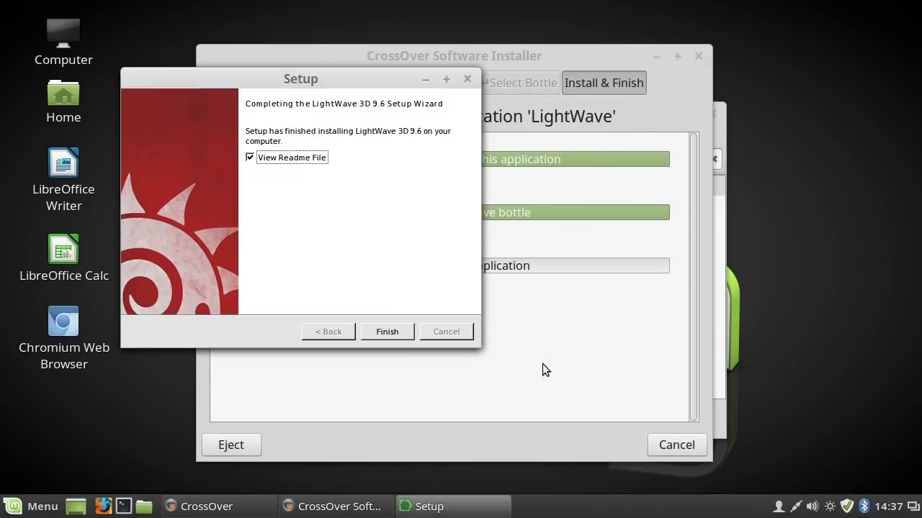
{"action": "left_click", "coordinate": [386, 334]}
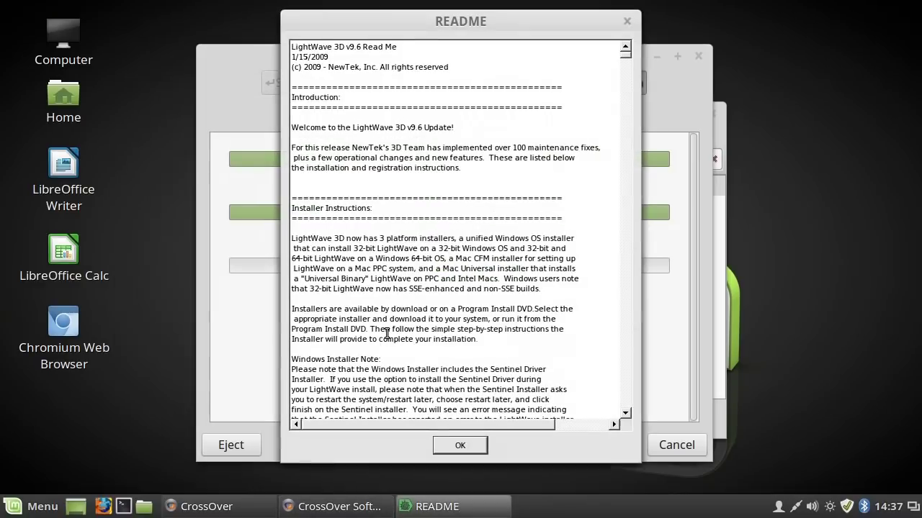
{"action": "left_click", "coordinate": [458, 444]}
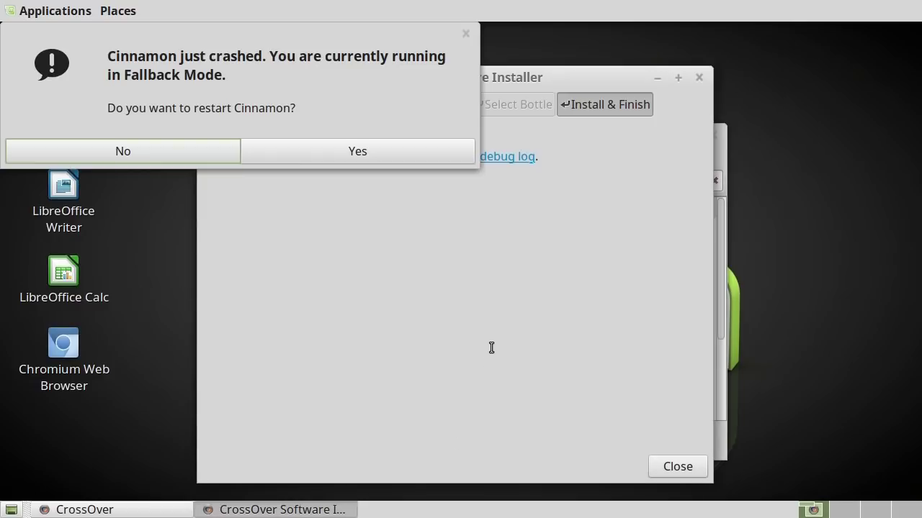
Close the CrossOver software installer and decline restarting Cinnamon in the crash dialog
{"action": "left_click_drag", "start_coordinate": [414, 40], "coordinate": [214, 237]}
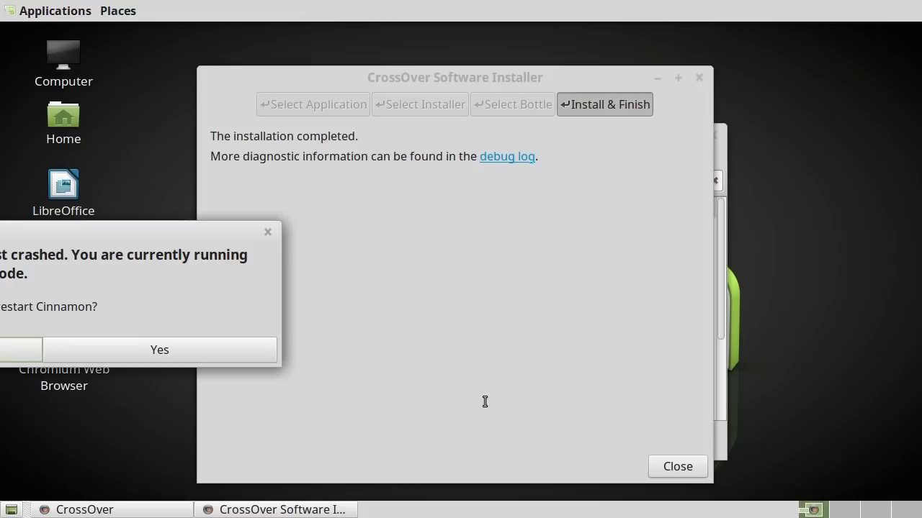
{"action": "left_click", "coordinate": [672, 463]}
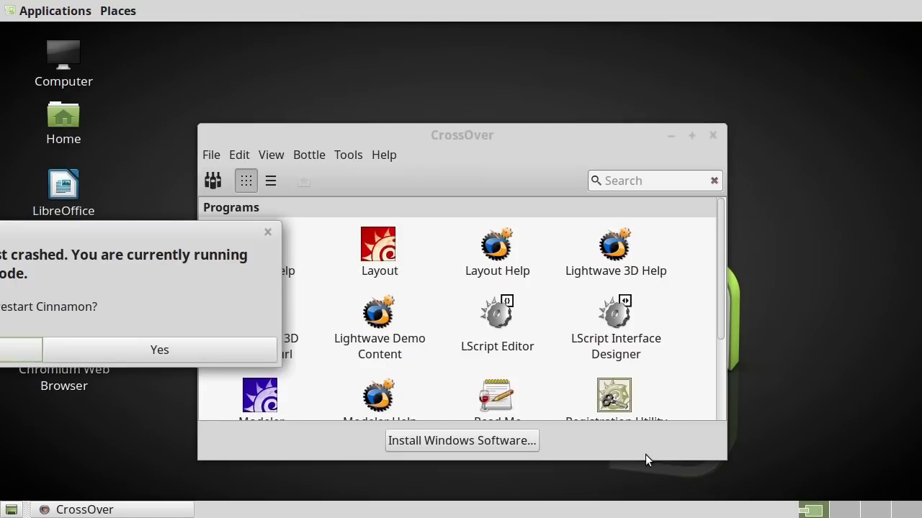
{"action": "left_click_drag", "start_coordinate": [514, 136], "coordinate": [629, 76]}
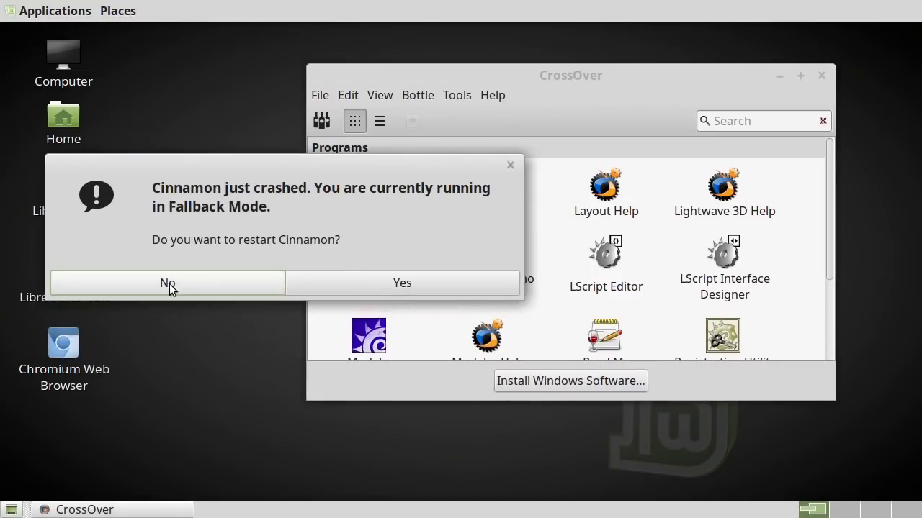
{"action": "left_click", "coordinate": [169, 284]}
Reposition and enlarge the CrossOver window to show more programs, and launch LightWave Modeler
{"action": "left_click_drag", "start_coordinate": [632, 76], "coordinate": [508, 73]}
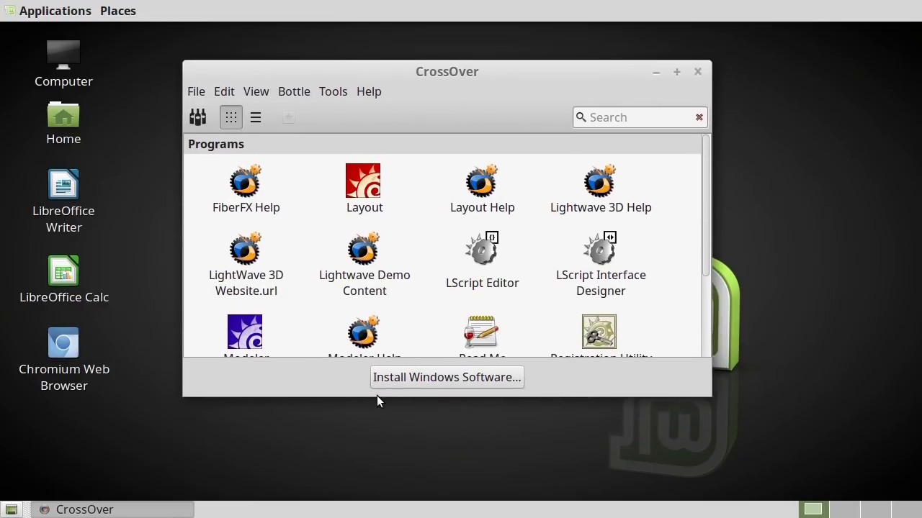
{"action": "left_click_drag", "start_coordinate": [377, 396], "coordinate": [366, 462]}
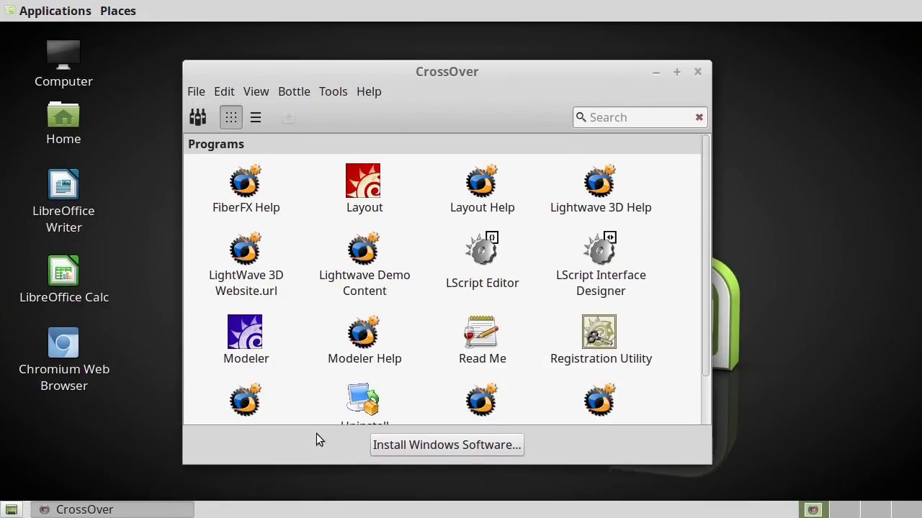
{"action": "left_click", "coordinate": [253, 344]}
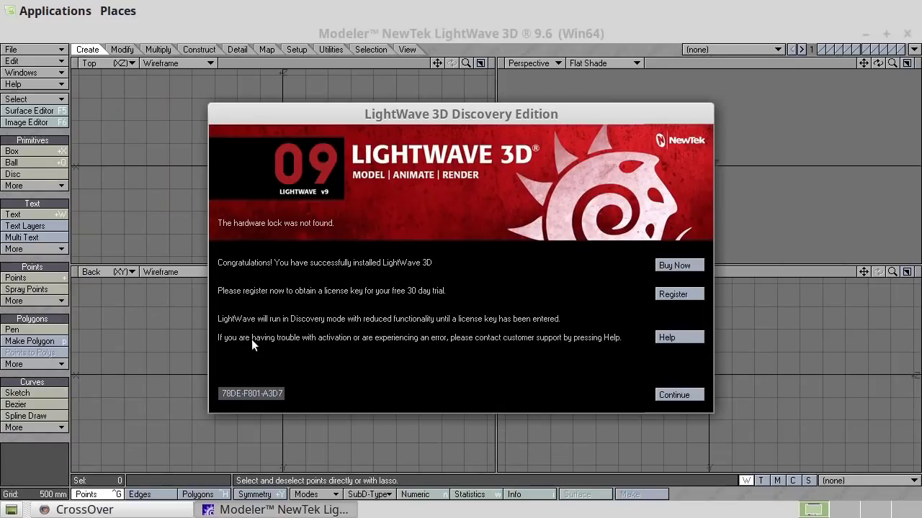
Continue in Discovery mode and draw a solid box primitive in the Top view, giving it height above the ground in the Back view
{"action": "left_click", "coordinate": [677, 395]}
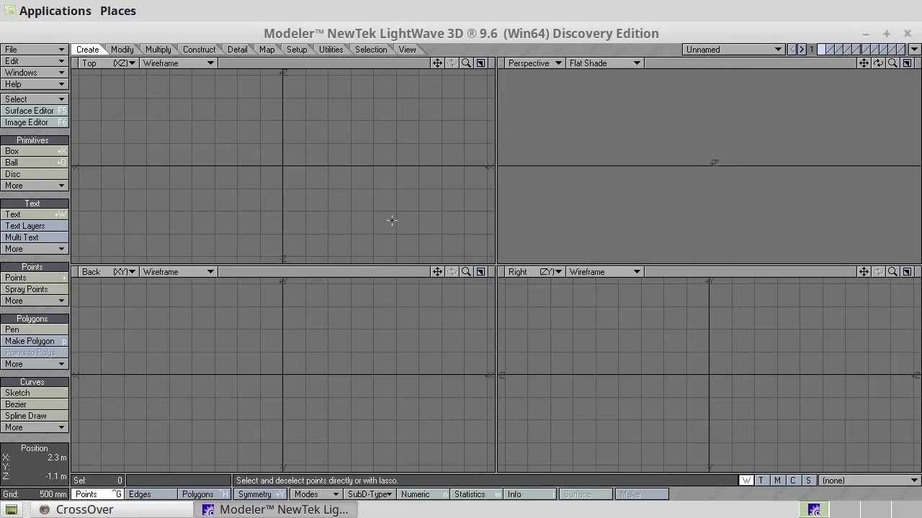
{"action": "left_click", "coordinate": [22, 154]}
{"action": "left_click_drag", "start_coordinate": [230, 170], "coordinate": [345, 246]}
{"action": "left_click_drag", "start_coordinate": [296, 318], "coordinate": [299, 291]}
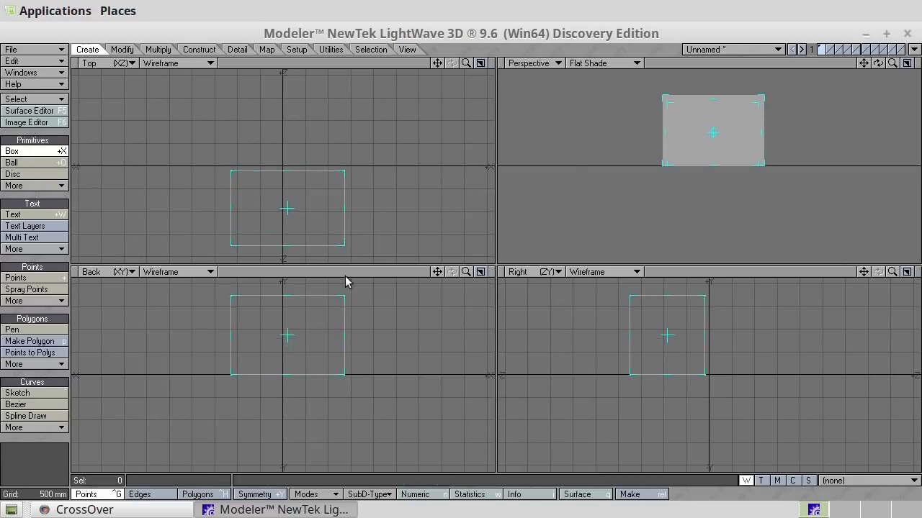
{"action": "left_click_drag", "start_coordinate": [878, 63], "coordinate": [634, 193]}
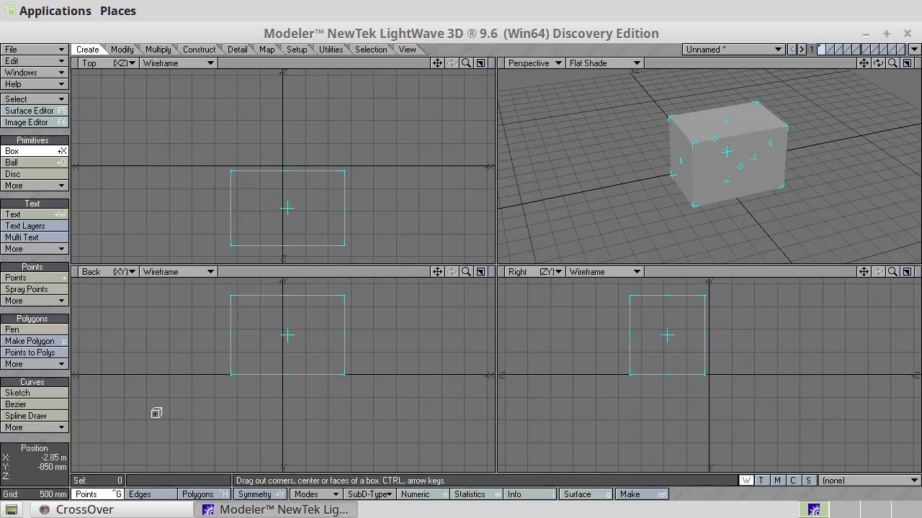
Cut the box with two roughly horizontal Knife cuts across the Back view, one above the other, to form a middle band
{"action": "key", "text": "shift+k"}
{"action": "left_click_drag", "start_coordinate": [189, 328], "coordinate": [423, 333]}
{"action": "key", "text": "space"}
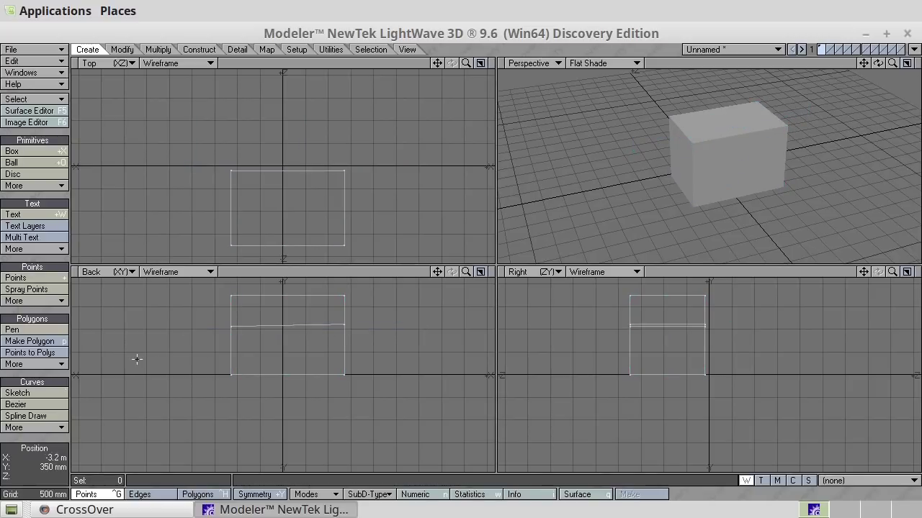
{"action": "key", "text": "shift+k"}
{"action": "left_click_drag", "start_coordinate": [208, 350], "coordinate": [396, 353]}
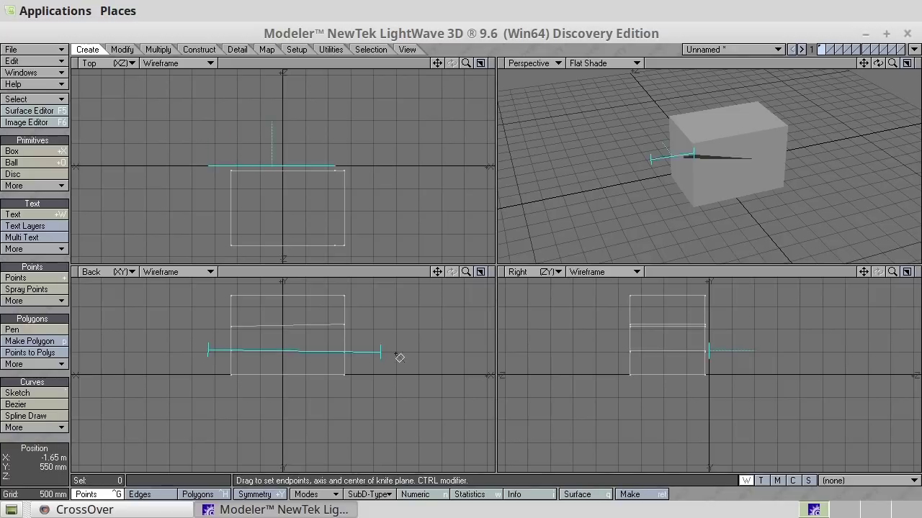
Select the four side polygons of the box's middle band, stretch them outward in the Top view, and clear the selection
{"action": "left_click", "coordinate": [201, 495]}
{"action": "left_click", "coordinate": [232, 339]}
{"action": "left_click_drag", "start_coordinate": [232, 339], "coordinate": [208, 338]}
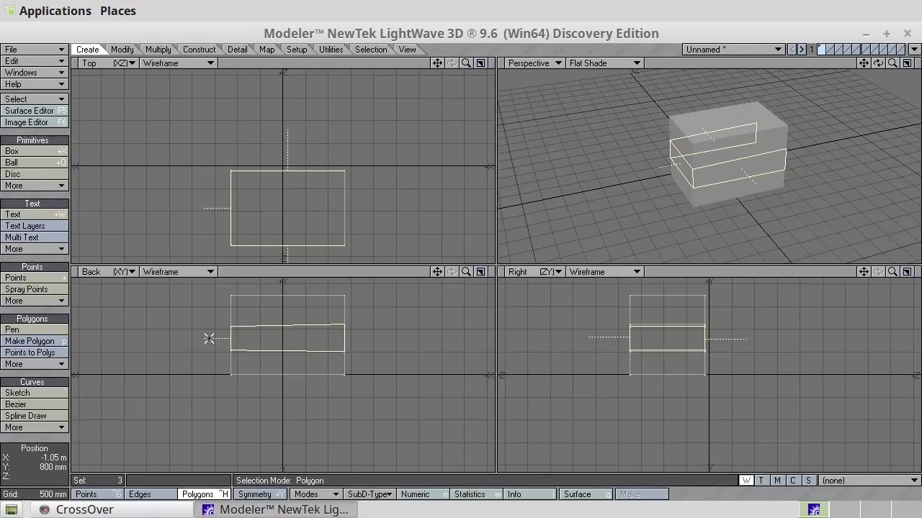
{"action": "left_click_drag", "start_coordinate": [293, 338], "coordinate": [350, 336]}
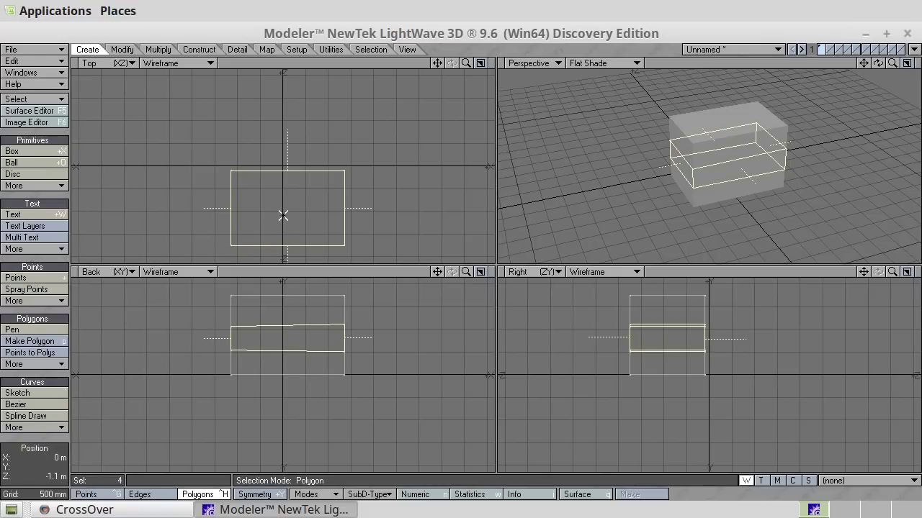
{"action": "key", "text": "h"}
{"action": "left_click_drag", "start_coordinate": [285, 201], "coordinate": [325, 154]}
{"action": "left_click_drag", "start_coordinate": [878, 62], "coordinate": [887, 62]}
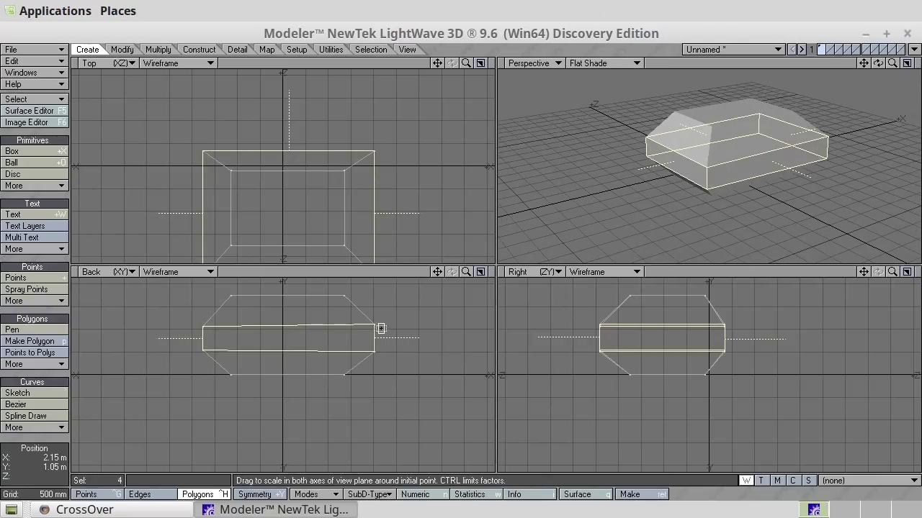
{"action": "key", "text": "space"}
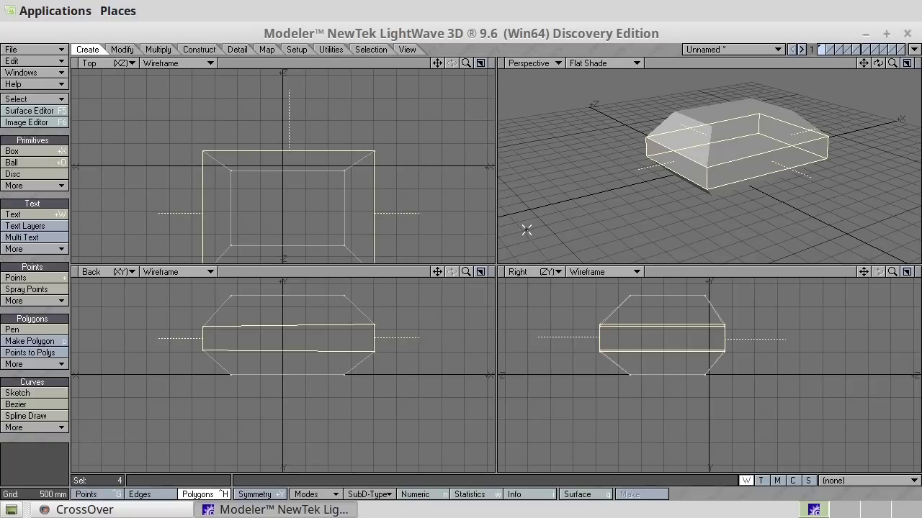
{"action": "key", "text": "slash"}
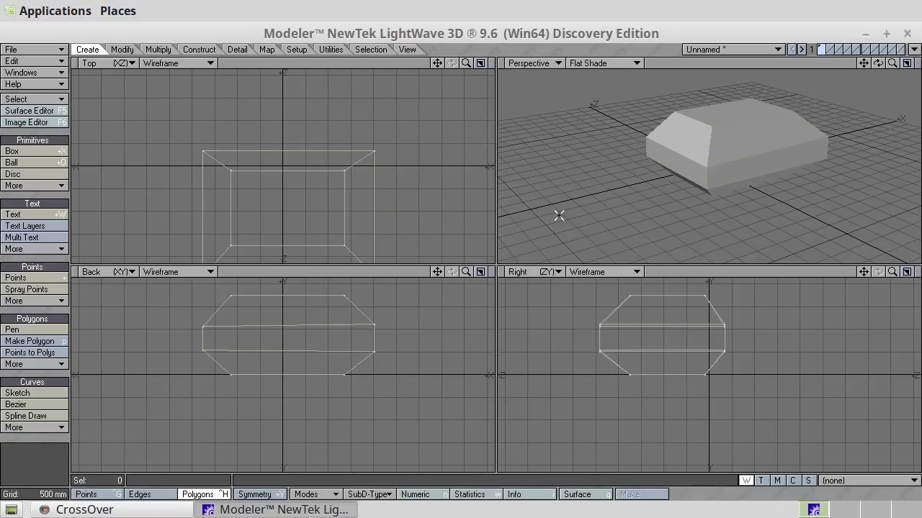
Convert the shape to a subdivision surface and select polygons on its side in the Perspective view
{"action": "key", "text": "Tab"}
{"action": "left_click", "coordinate": [786, 160]}
{"action": "mouse_move", "coordinate": [878, 64]}
{"action": "left_mouse_down"}
{"action": "mouse_move", "coordinate": [900, 15]}
{"action": "mouse_move", "coordinate": [892, 72]}
{"action": "mouse_move", "coordinate": [878, 64]}
{"action": "left_mouse_up"}
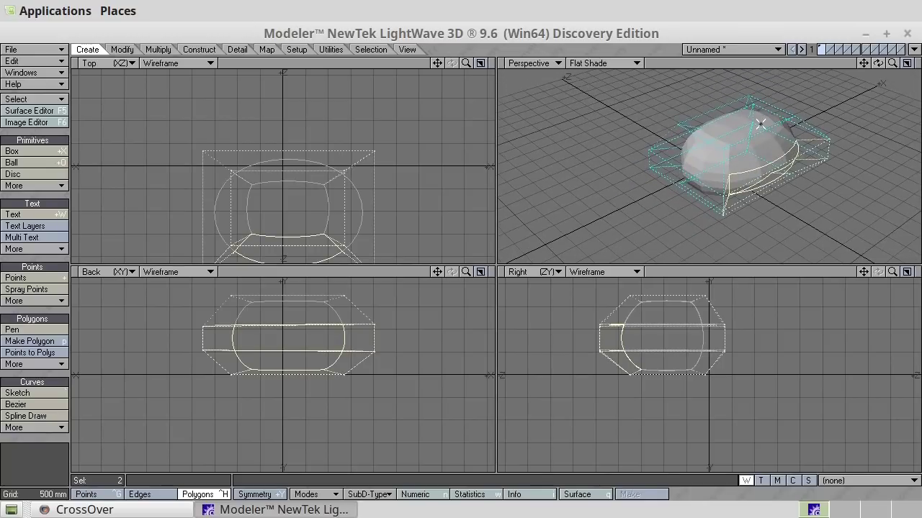
Minimize Modeler, launch LightWave Layout from CrossOver, and continue past its license notice into the empty scene
{"action": "left_click", "coordinate": [864, 34]}
{"action": "left_click", "coordinate": [362, 191]}
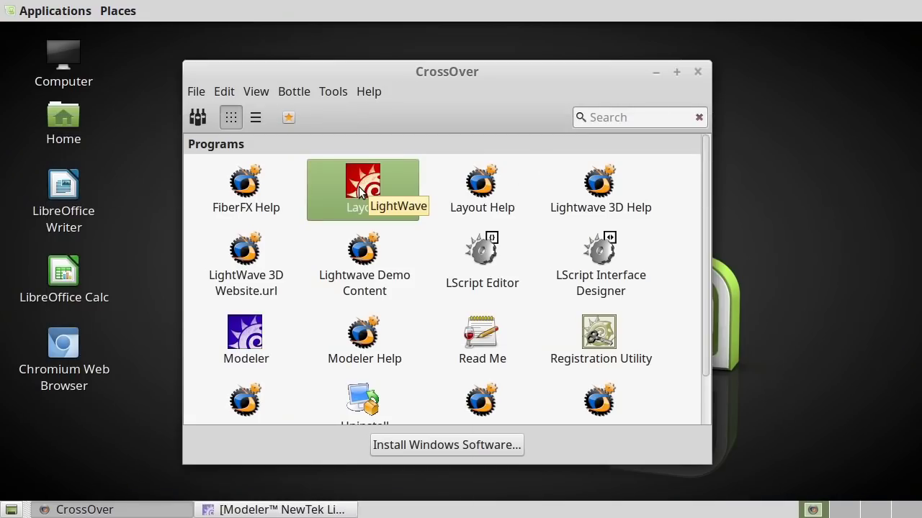
{"action": "double_click", "coordinate": [362, 190]}
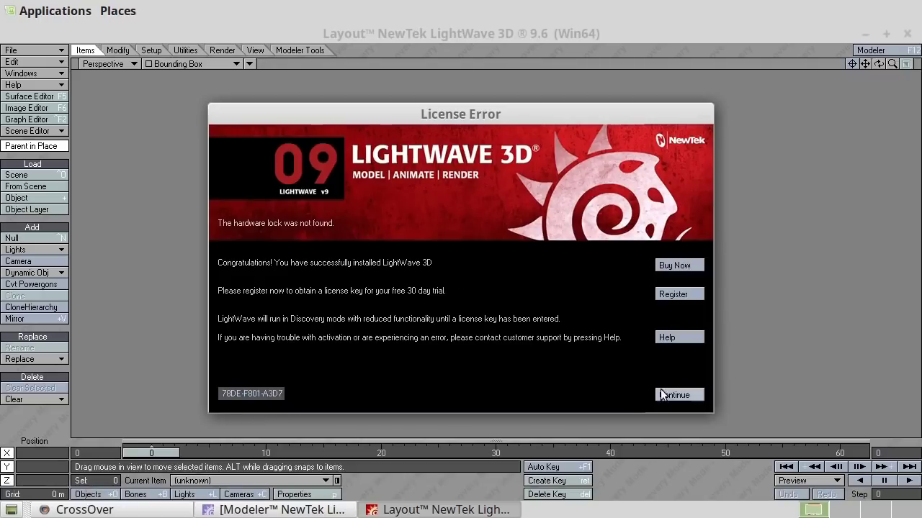
{"action": "left_click", "coordinate": [663, 394]}
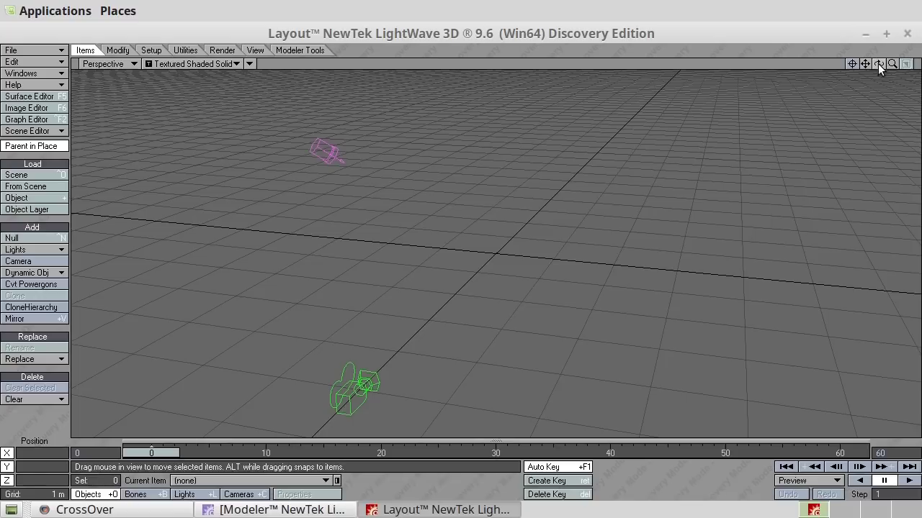
{"action": "left_click_drag", "start_coordinate": [878, 65], "coordinate": [820, 71]}
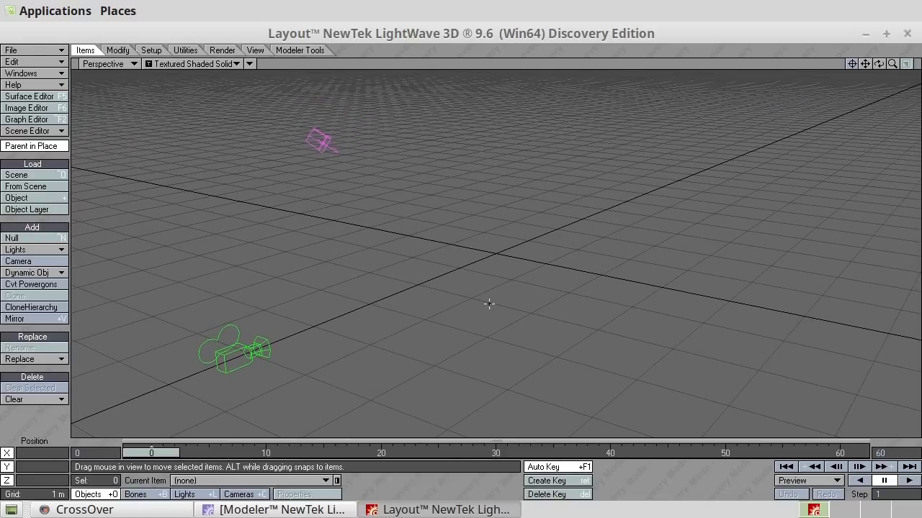
Minimize Layout, and briefly hide all windows to show the desktop before restoring the CrossOver window
{"action": "left_click", "coordinate": [865, 35]}
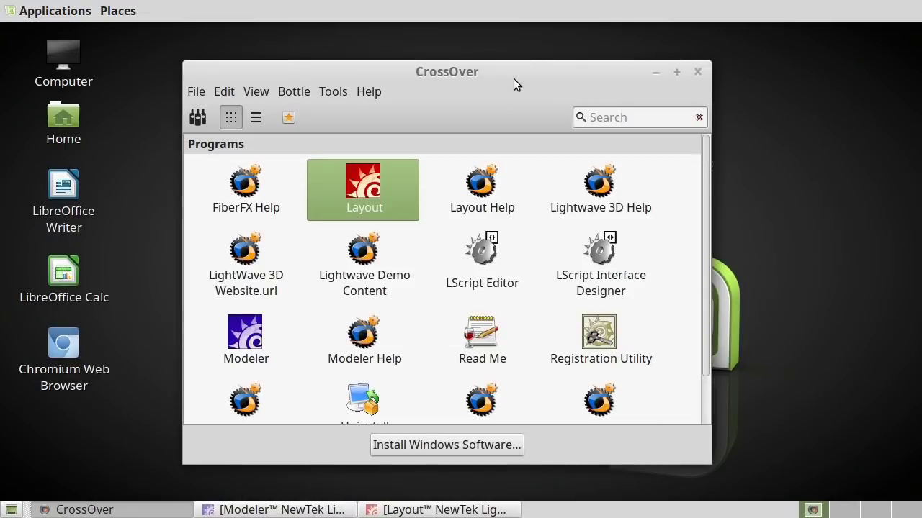
{"action": "left_click", "coordinate": [5, 512]}
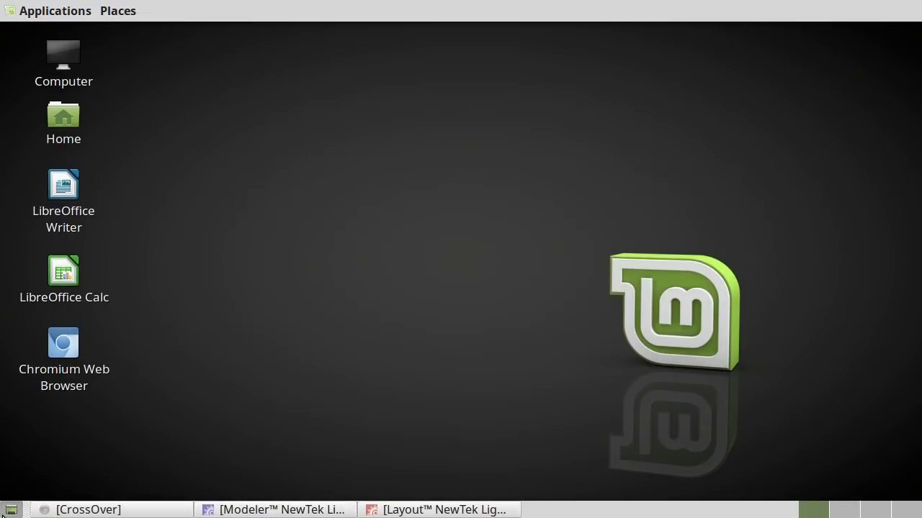
{"action": "left_click", "coordinate": [12, 513]}
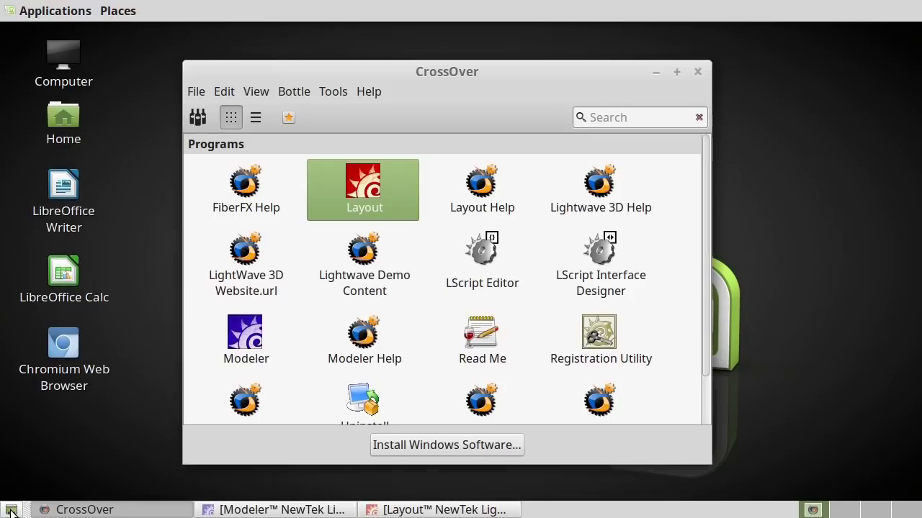
Browse the desktop's application categories, looking at the CrossOver entries and the Windows Applications group
{"action": "left_click", "coordinate": [10, 13]}
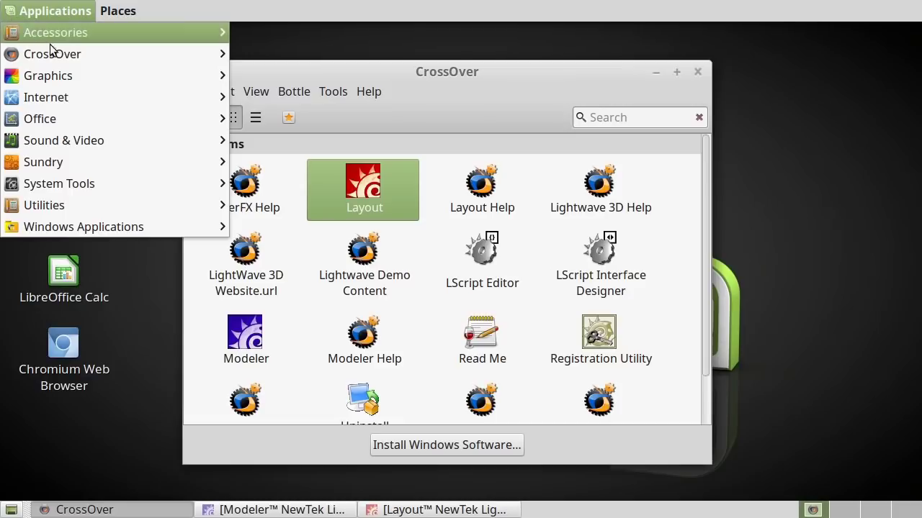
{"action": "mouse_move", "coordinate": [56, 57]}
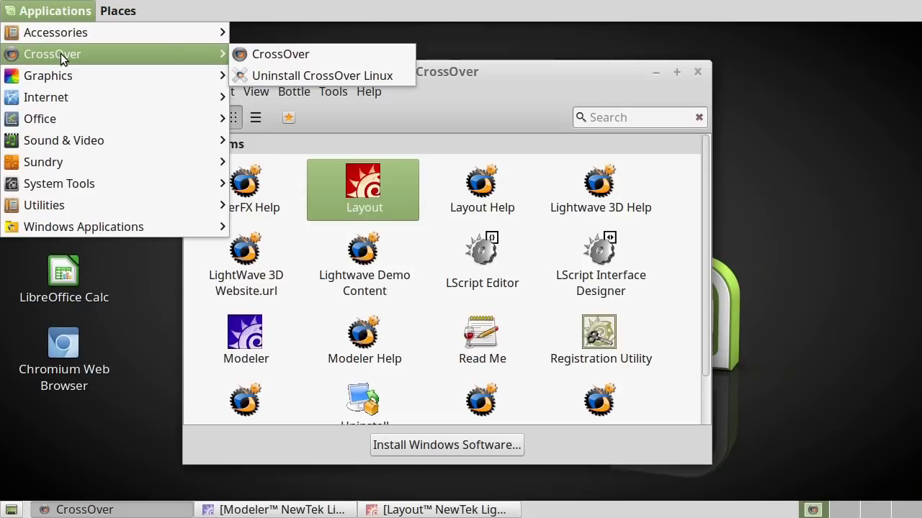
{"action": "mouse_move", "coordinate": [47, 101]}
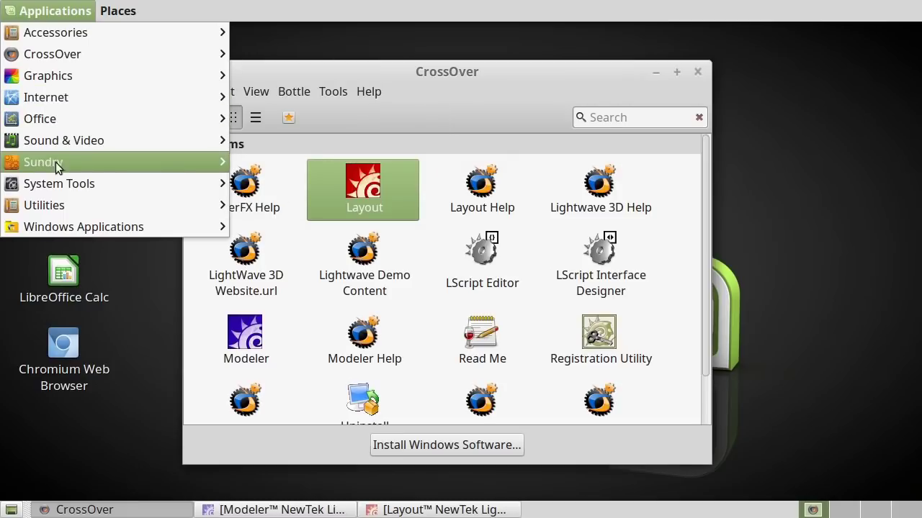
{"action": "mouse_move", "coordinate": [74, 221]}
{"action": "mouse_move", "coordinate": [312, 230]}
{"action": "mouse_move", "coordinate": [438, 229]}
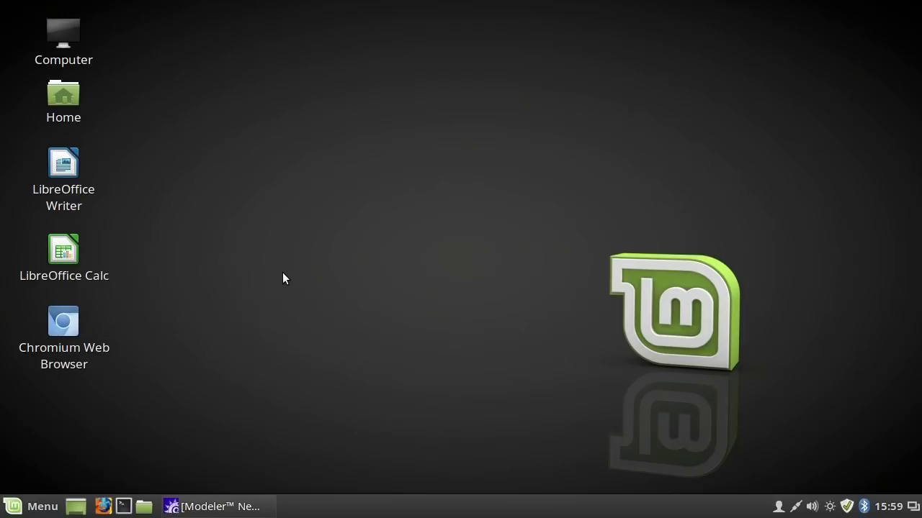
Restore the Modeler window, view the EC_Logo_Dec15_FINAL model from another angle, and bring up the system's application launcher
{"action": "left_click", "coordinate": [230, 506]}
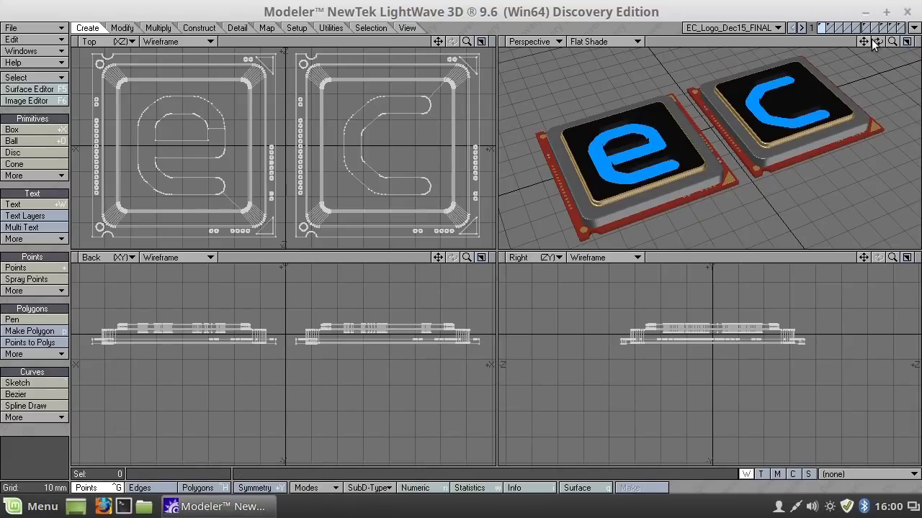
{"action": "left_click_drag", "start_coordinate": [878, 43], "coordinate": [880, 65]}
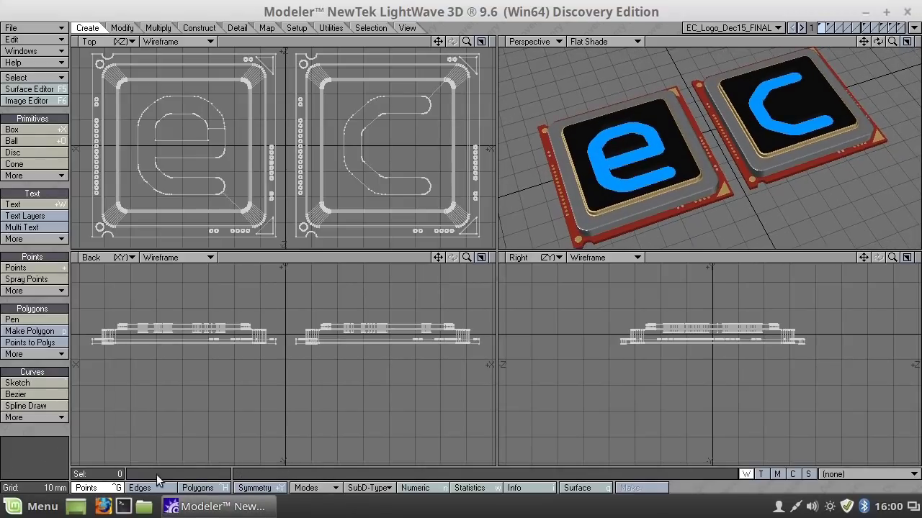
{"action": "left_click", "coordinate": [13, 512]}
{"action": "mouse_move", "coordinate": [149, 291]}
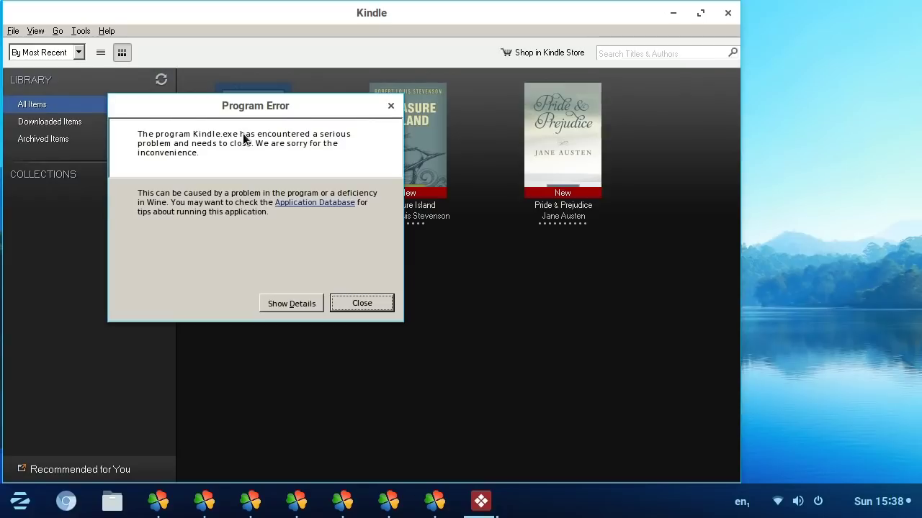
Close the Kindle.exe program error and force the unresponsive Amazon Kindle installation to quit
{"action": "left_click", "coordinate": [360, 309]}
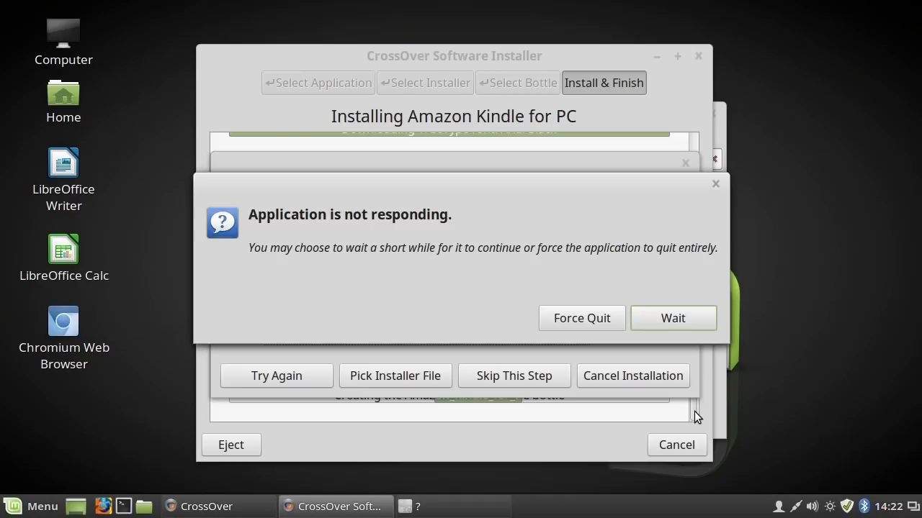
{"action": "left_click", "coordinate": [566, 317]}
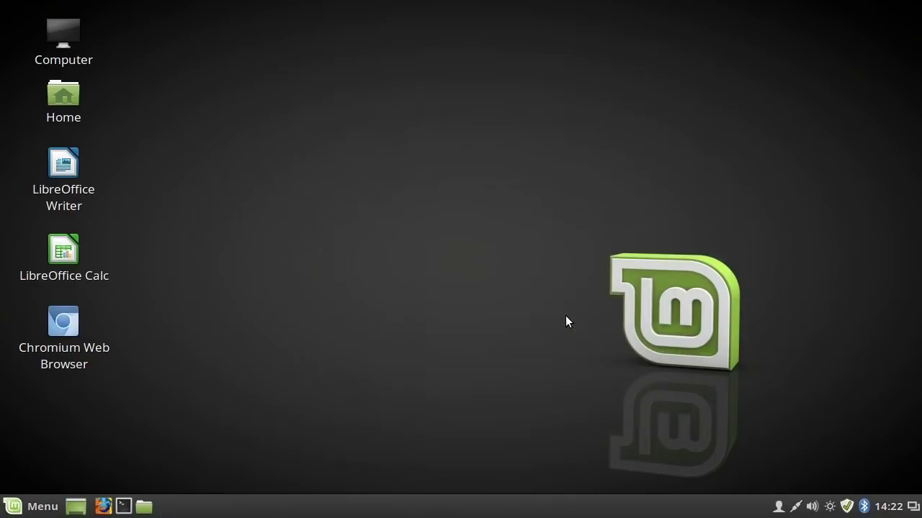